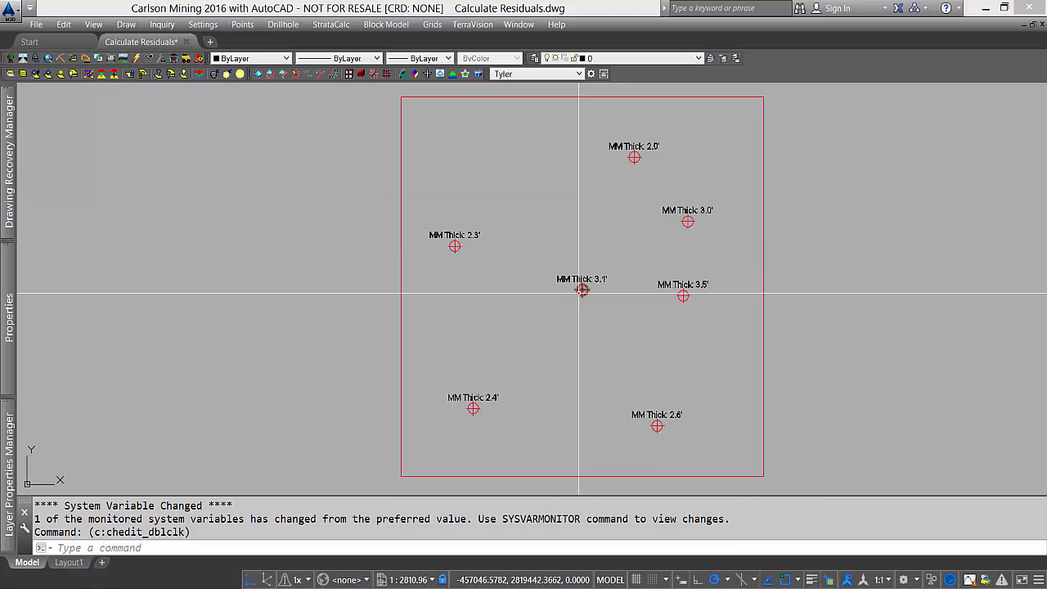
Step: Hide the drillhole symbol labelled MM Thick 3.1' and thaw the CR - 96C Excluded layer to show its residual estimates
{"action": "left_click", "coordinate": [217, 75]}
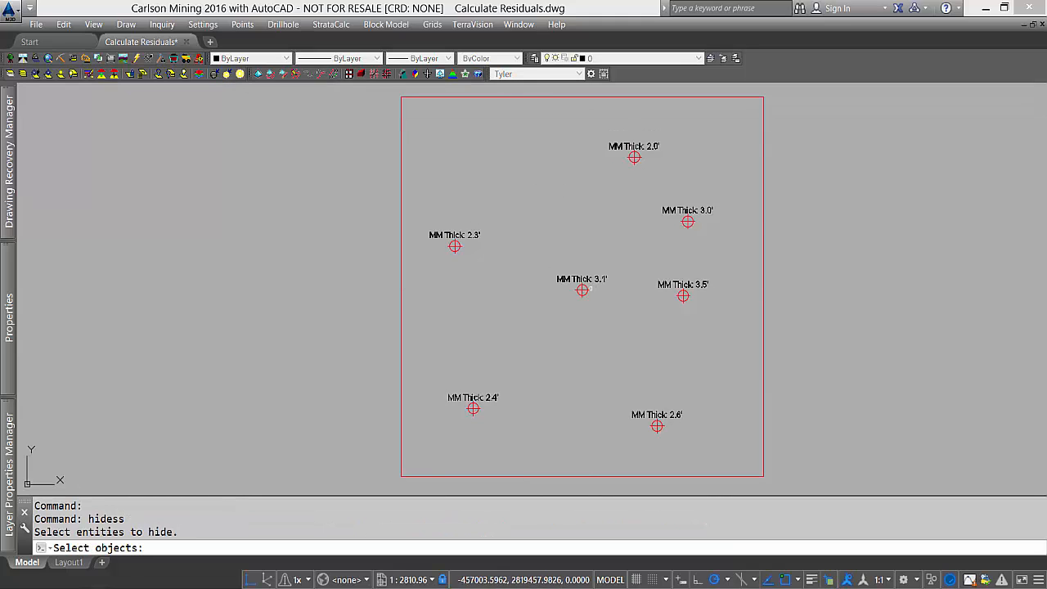
{"action": "left_click", "coordinate": [582, 290]}
{"action": "key", "text": "Return"}
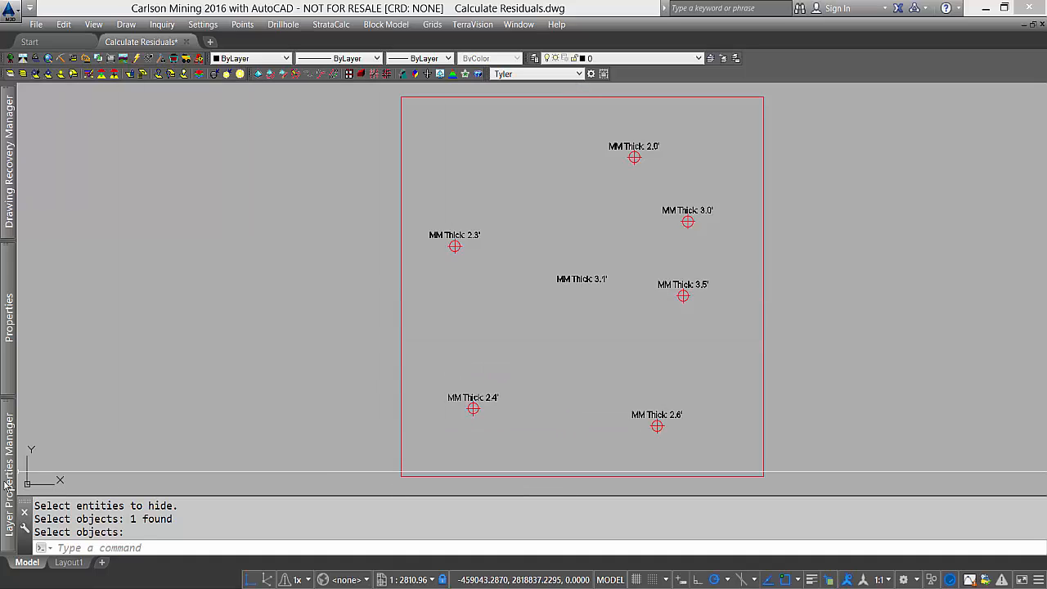
{"action": "mouse_move", "coordinate": [9, 429]}
{"action": "left_click", "coordinate": [238, 163]}
{"action": "scroll", "coordinate": [627, 312], "scroll_direction": "up", "scroll_amount": 2}
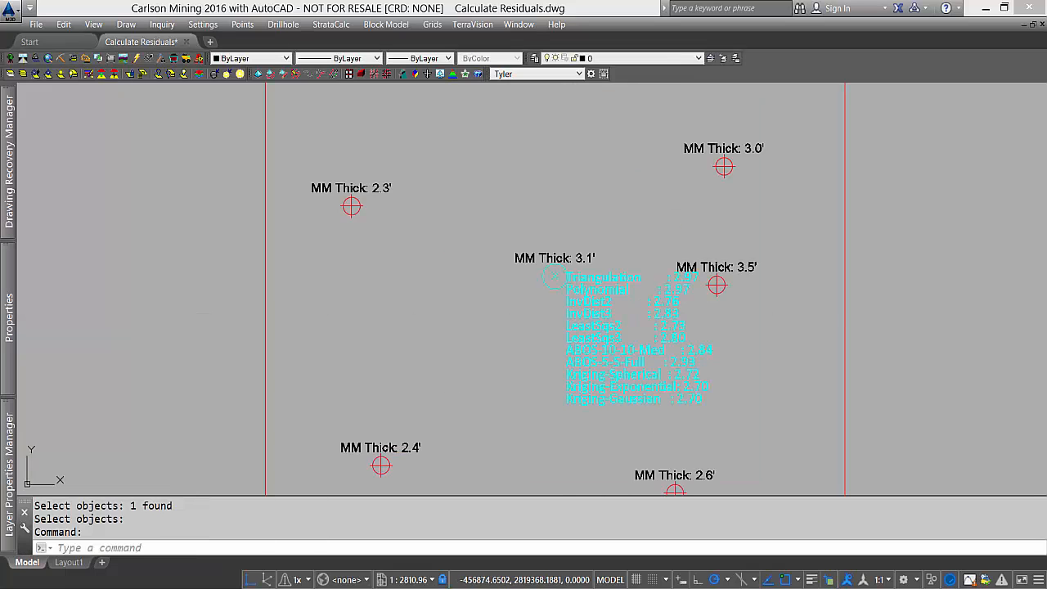
{"action": "scroll", "coordinate": [627, 311], "scroll_direction": "up", "scroll_amount": 2}
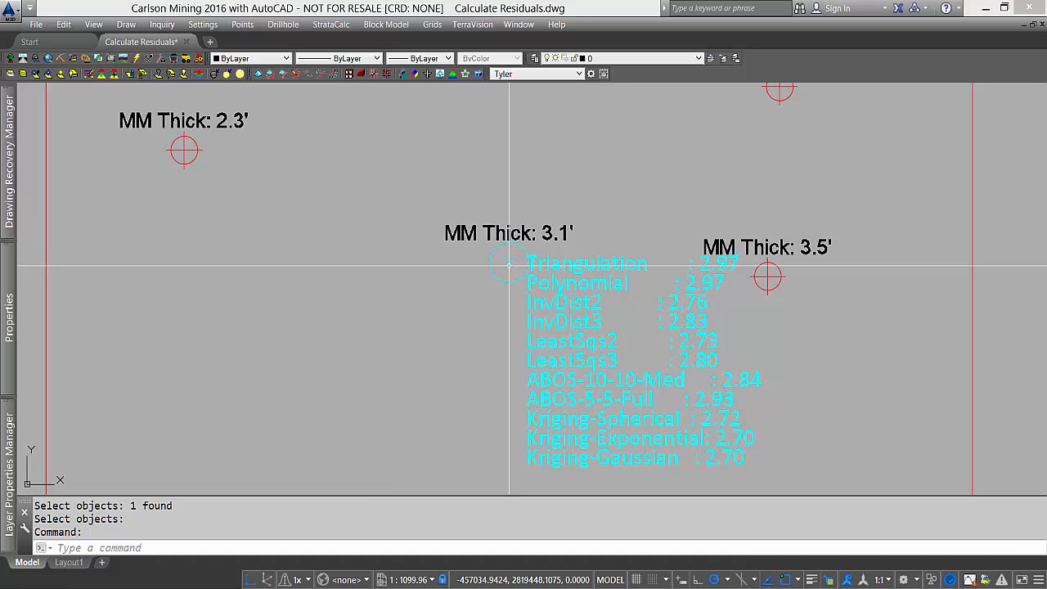
Step: Restore the hidden drillhole symbol and hide the one labelled MM Thick 3.5' instead
{"action": "left_click", "coordinate": [240, 74]}
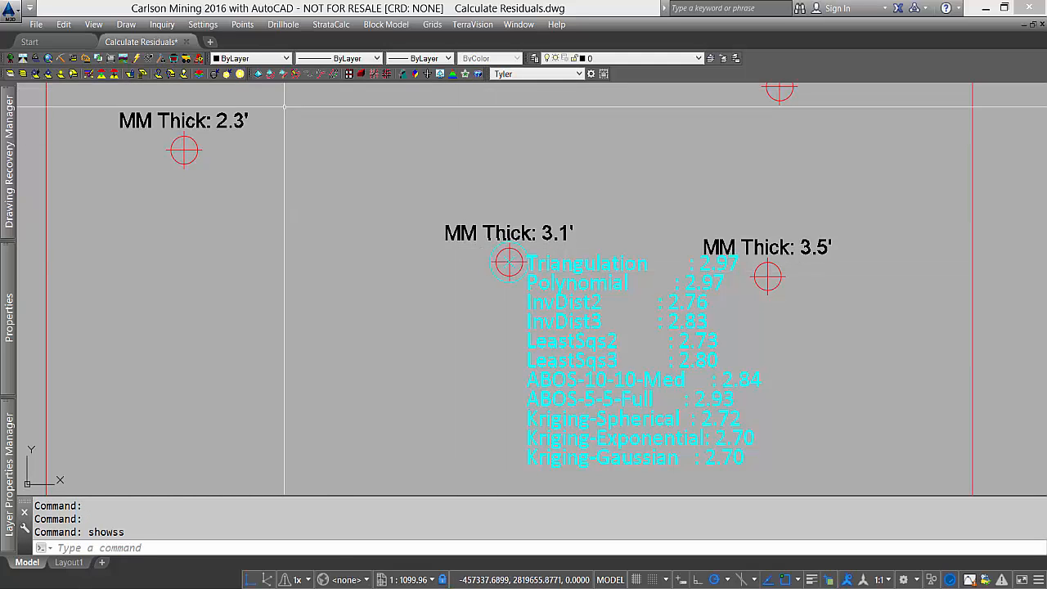
{"action": "middle_click_drag", "start_coordinate": [731, 216], "coordinate": [650, 214]}
{"action": "left_click", "coordinate": [216, 74]}
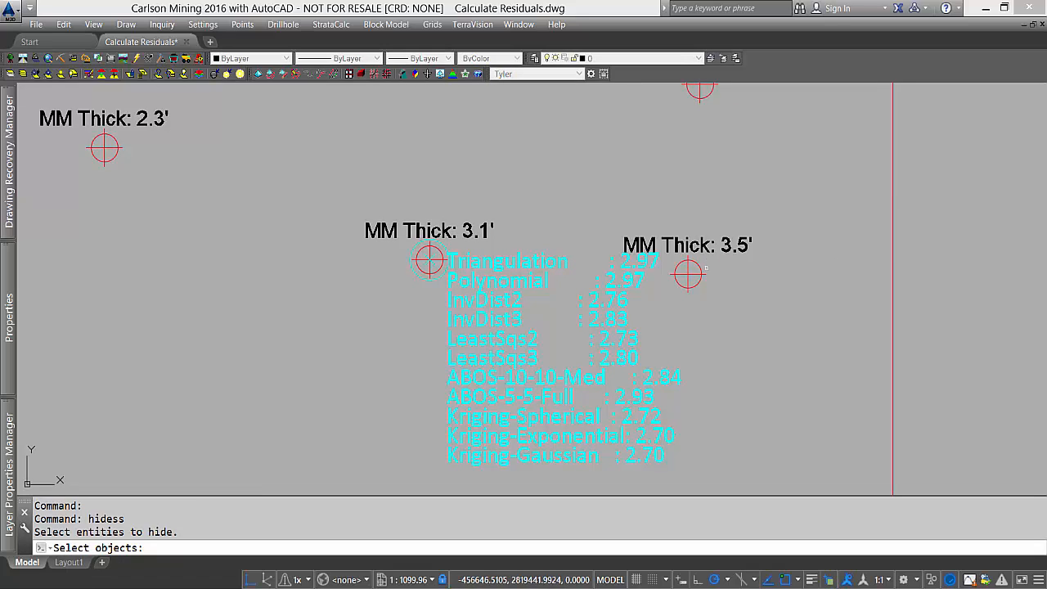
{"action": "left_click", "coordinate": [691, 274]}
{"action": "key", "text": "Return"}
{"action": "scroll", "coordinate": [701, 273], "scroll_direction": "down", "scroll_amount": 4}
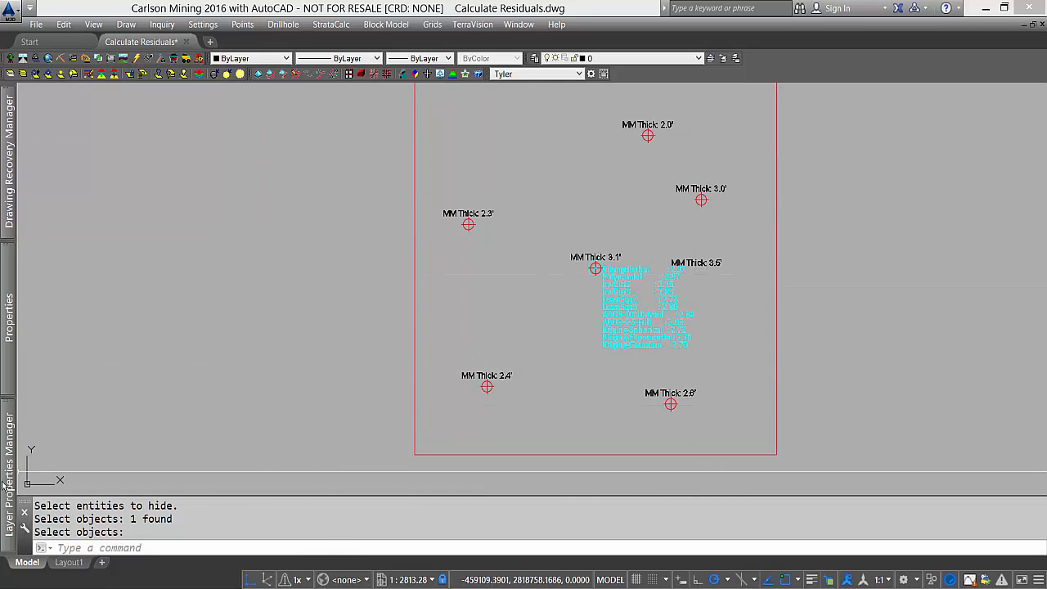
Step: Thaw the CR - 22C Excluded layer and inspect the estimates beside the MM Thick 3.5' drillhole
{"action": "mouse_move", "coordinate": [8, 488]}
{"action": "left_click", "coordinate": [238, 150]}
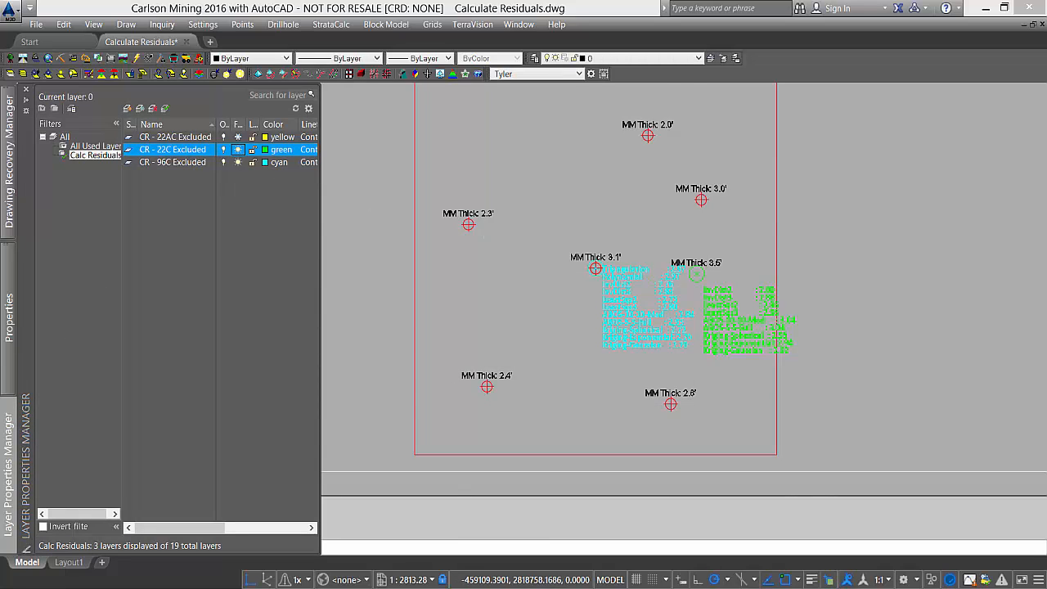
{"action": "scroll", "coordinate": [803, 324], "scroll_direction": "up", "scroll_amount": 4}
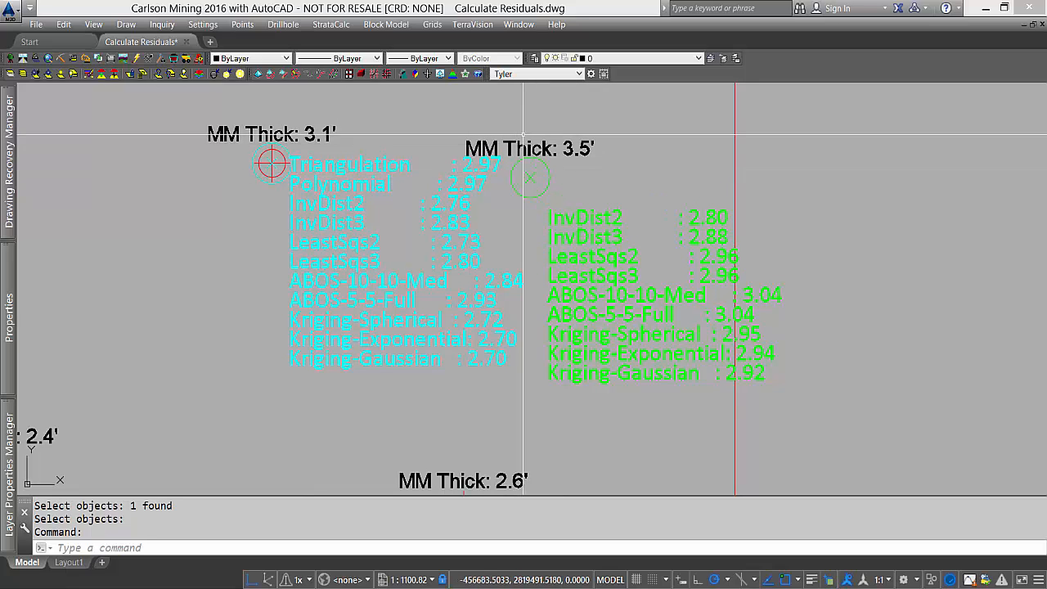
{"action": "scroll", "coordinate": [546, 163], "scroll_direction": "down", "scroll_amount": 2}
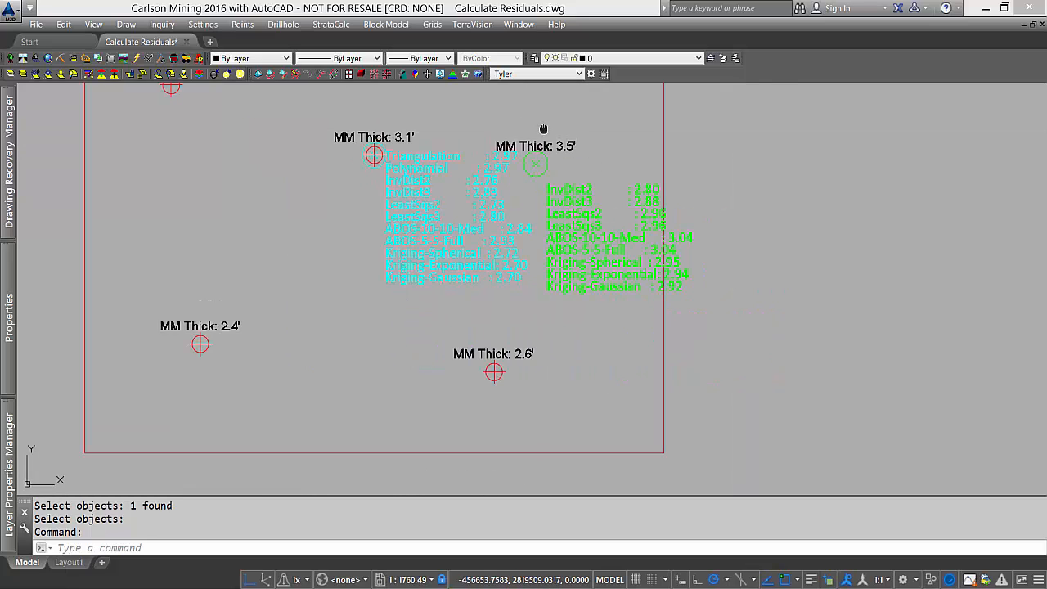
Step: Unhide the MM Thick 3.5' drillhole symbol and hide the one labelled MM Thick 2.4'
{"action": "left_click", "coordinate": [239, 74]}
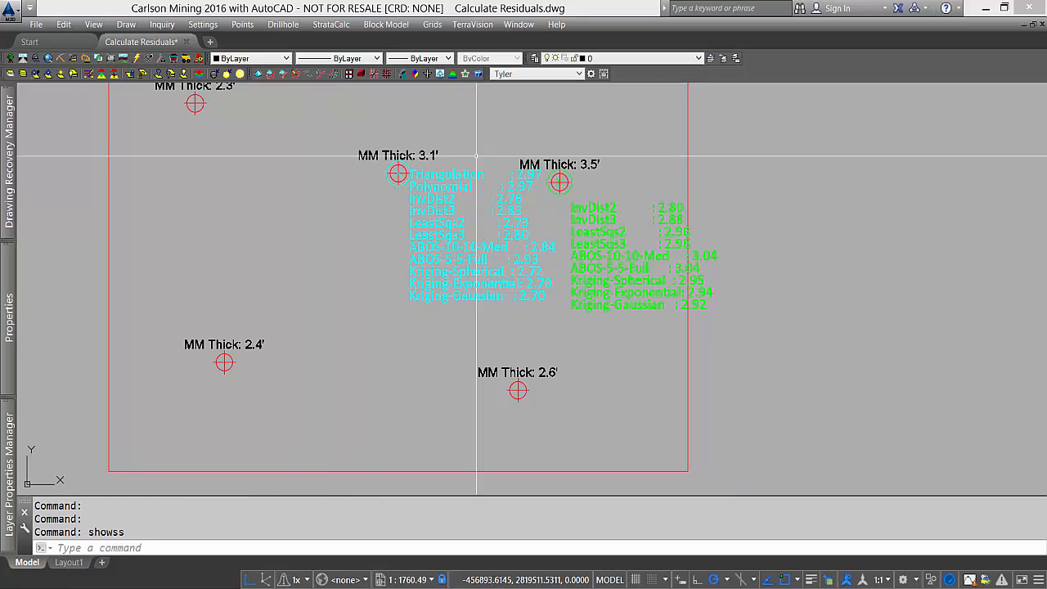
{"action": "left_click", "coordinate": [214, 75]}
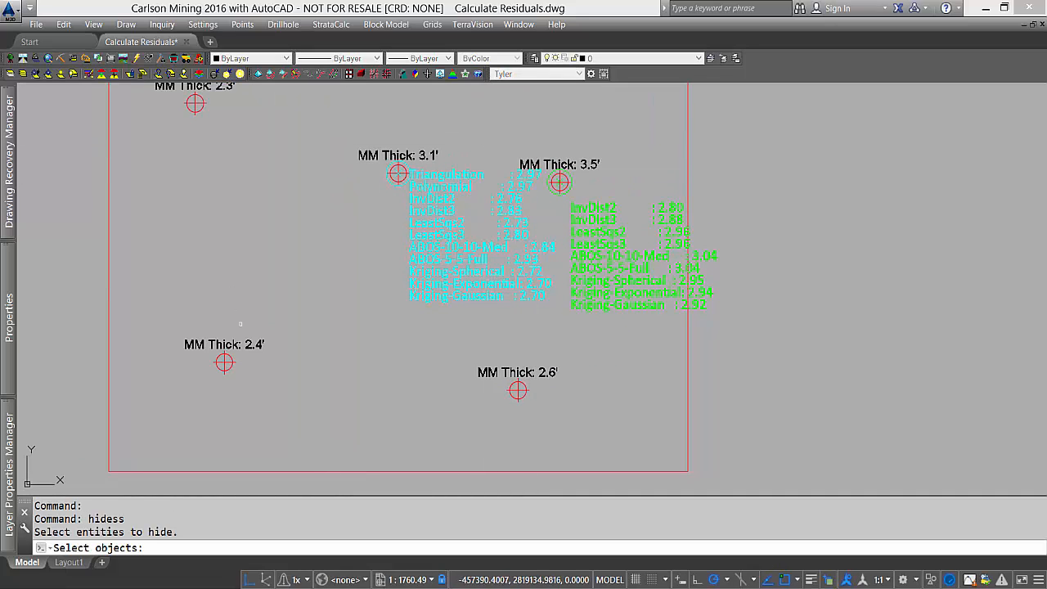
{"action": "left_click", "coordinate": [224, 362]}
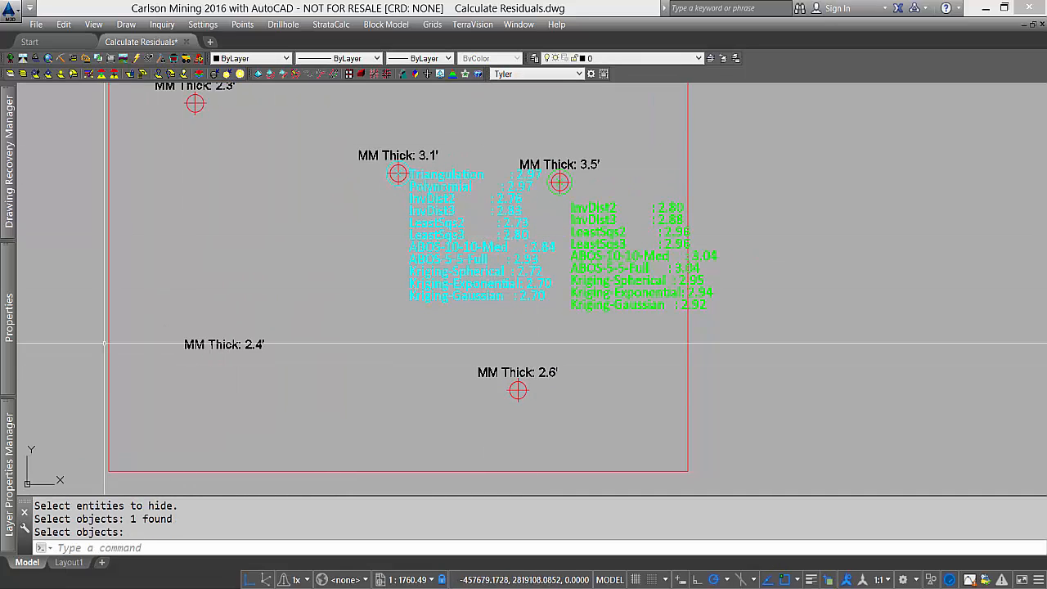
{"action": "mouse_move", "coordinate": [471, 190]}
{"action": "middle_mouse_down"}
{"action": "mouse_move", "coordinate": [466, 280]}
{"action": "mouse_move", "coordinate": [478, 271]}
{"action": "middle_mouse_up"}
{"action": "scroll", "coordinate": [481, 269], "scroll_direction": "down", "scroll_amount": 2}
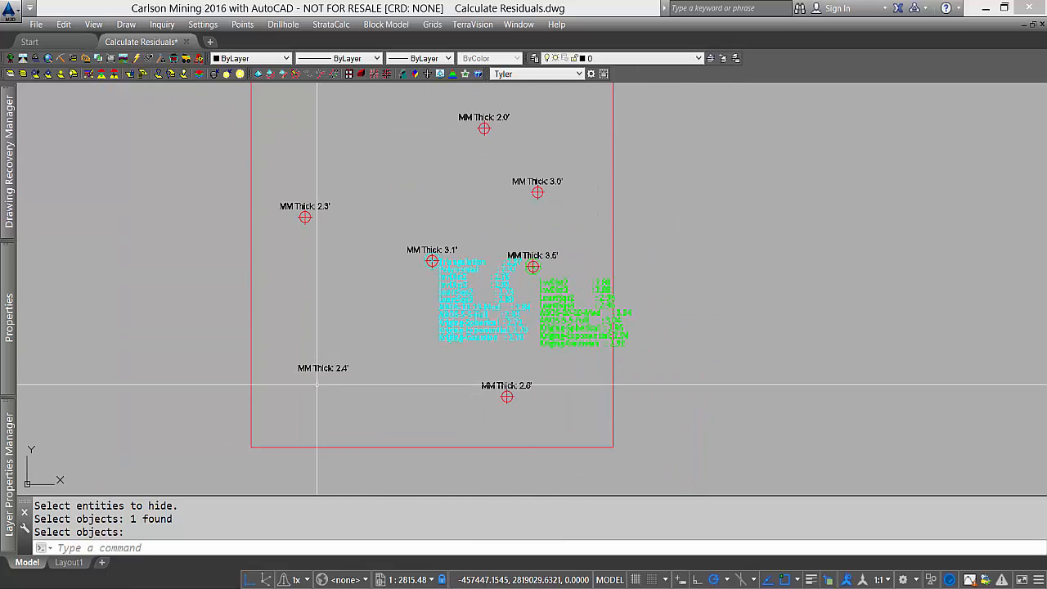
Step: Thaw the CR - 22AC Excluded layer and inspect the estimates beside the MM Thick 2.4' drillhole
{"action": "mouse_move", "coordinate": [10, 509]}
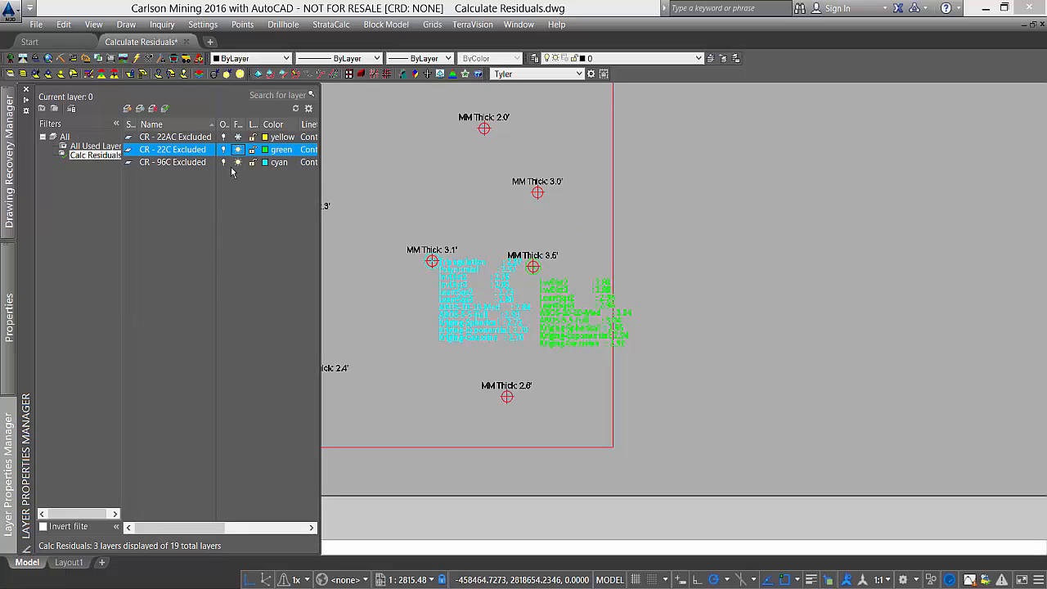
{"action": "left_click", "coordinate": [237, 138]}
{"action": "middle_click_drag", "start_coordinate": [427, 389], "coordinate": [572, 320]}
{"action": "scroll", "coordinate": [503, 319], "scroll_direction": "up", "scroll_amount": 6}
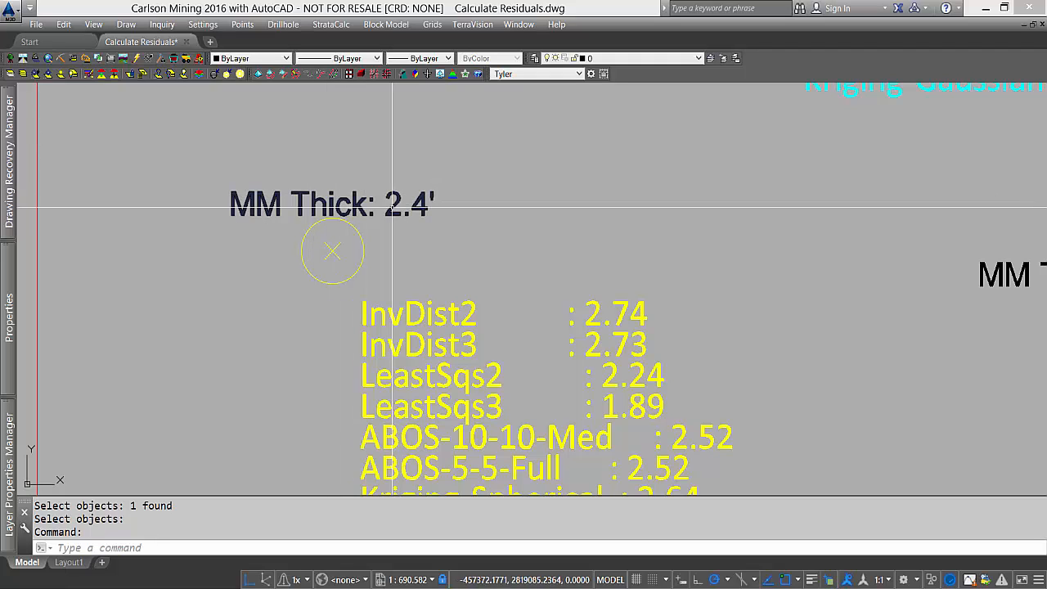
{"action": "scroll", "coordinate": [402, 217], "scroll_direction": "down", "scroll_amount": 2}
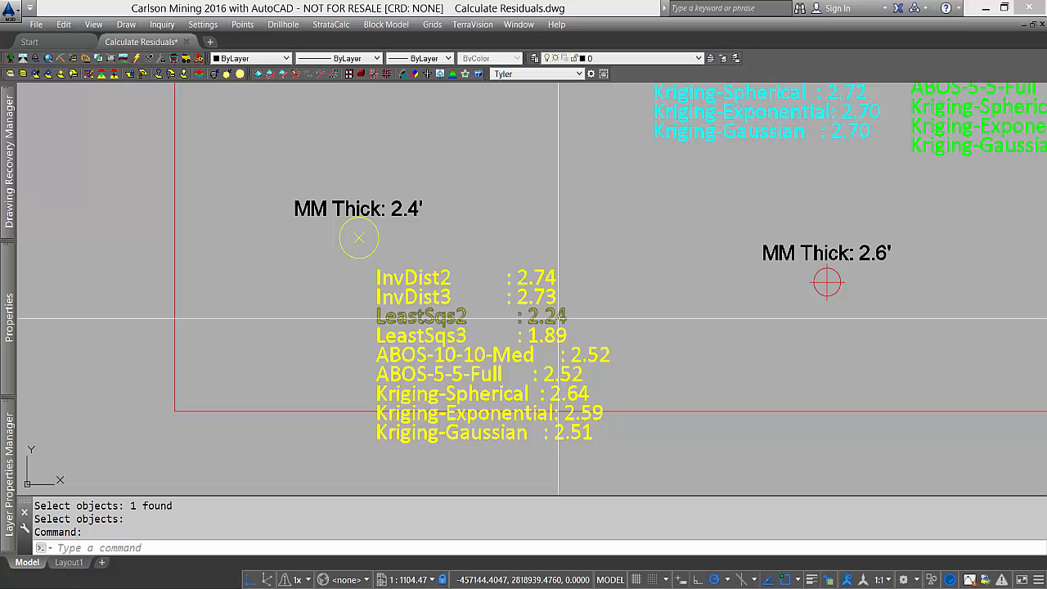
{"action": "scroll", "coordinate": [559, 319], "scroll_direction": "down", "scroll_amount": 4}
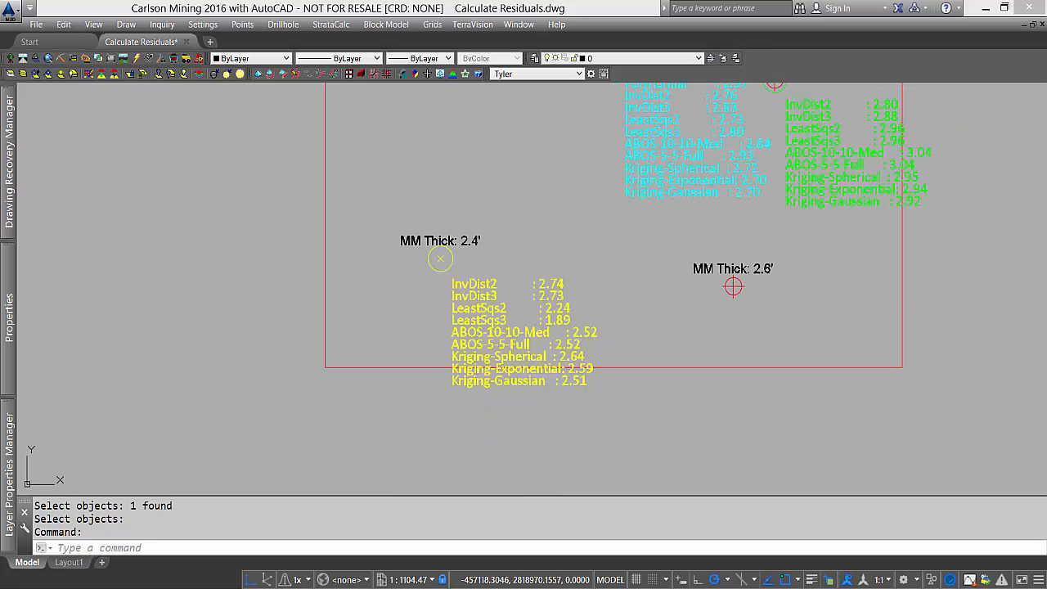
{"action": "middle_click_drag", "start_coordinate": [573, 298], "coordinate": [562, 333]}
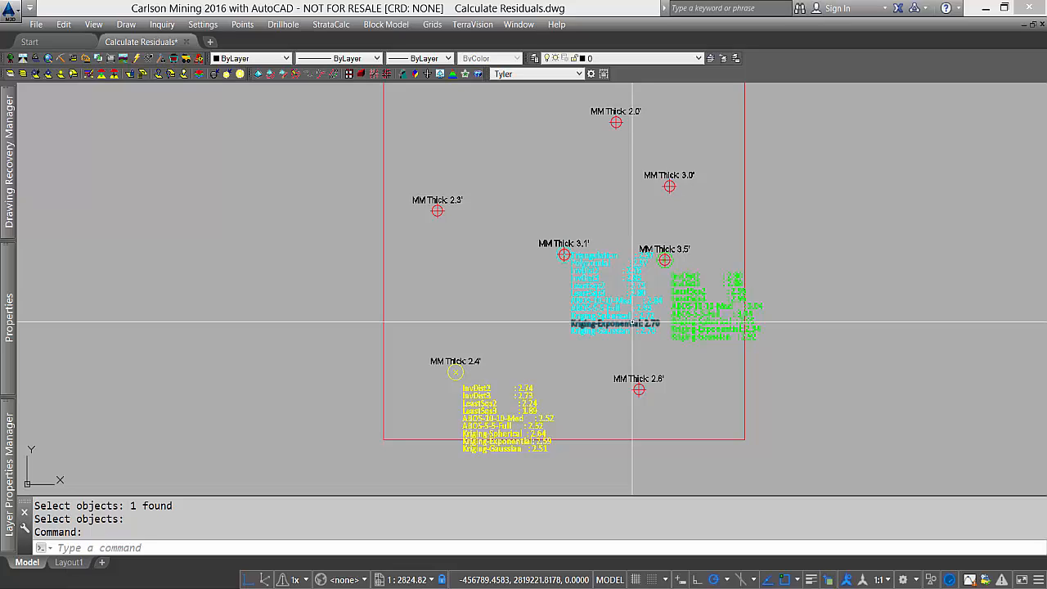
Step: Examine the larger set of drillholes within the contoured surface area below the small drillhole example
{"action": "scroll", "coordinate": [634, 322], "scroll_direction": "down", "scroll_amount": 2}
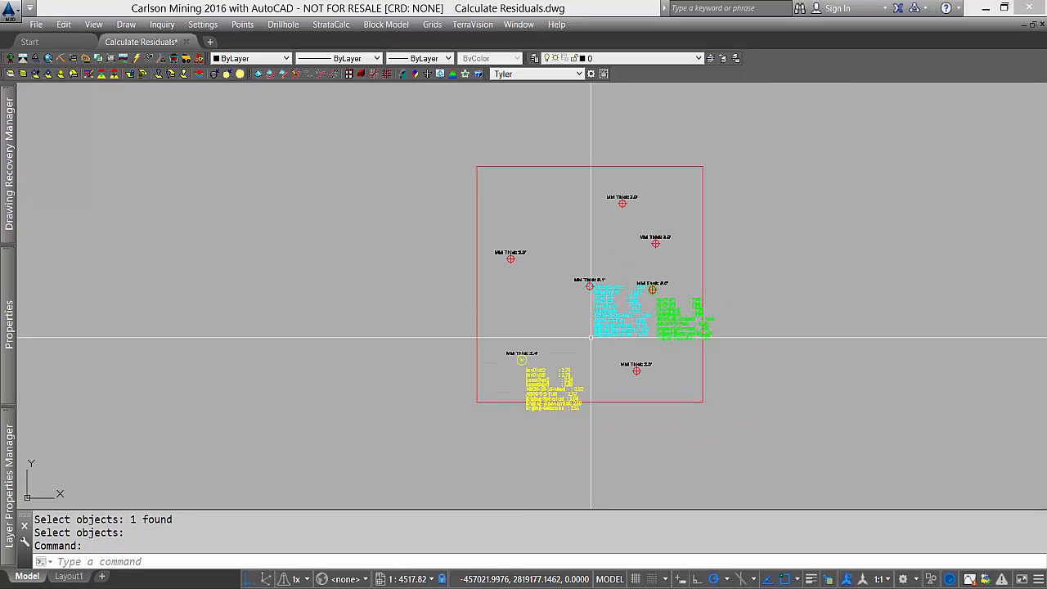
{"action": "scroll", "coordinate": [629, 326], "scroll_direction": "down", "scroll_amount": 4}
{"action": "scroll", "coordinate": [629, 325], "scroll_direction": "down", "scroll_amount": 4}
{"action": "middle_click_drag", "start_coordinate": [655, 413], "coordinate": [666, 296]}
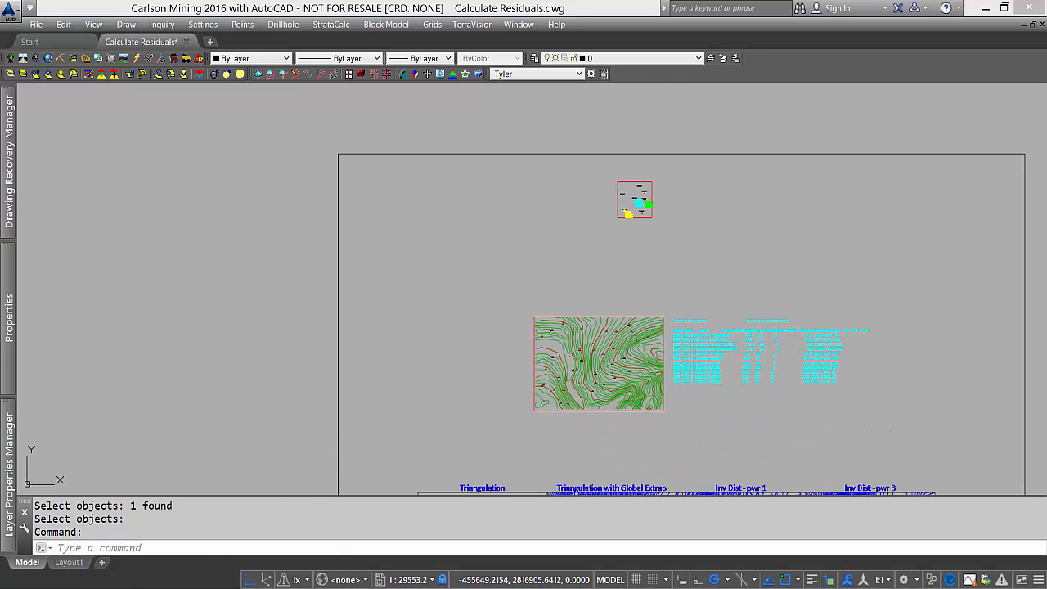
{"action": "scroll", "coordinate": [643, 425], "scroll_direction": "up", "scroll_amount": 6}
{"action": "middle_click_drag", "start_coordinate": [449, 221], "coordinate": [472, 314]}
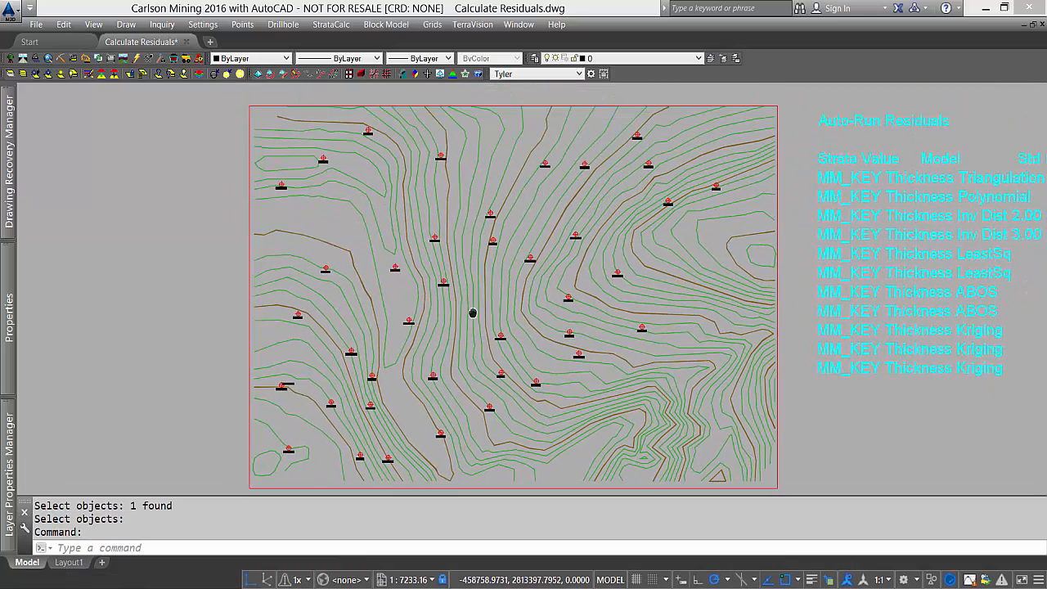
{"action": "left_click", "coordinate": [310, 219]}
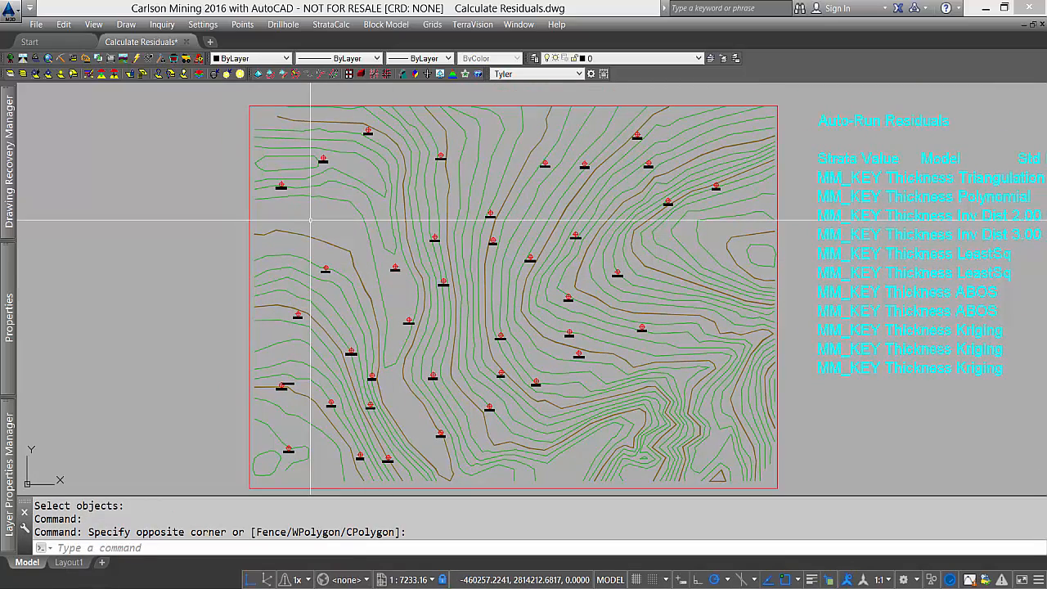
{"action": "left_click", "coordinate": [362, 215]}
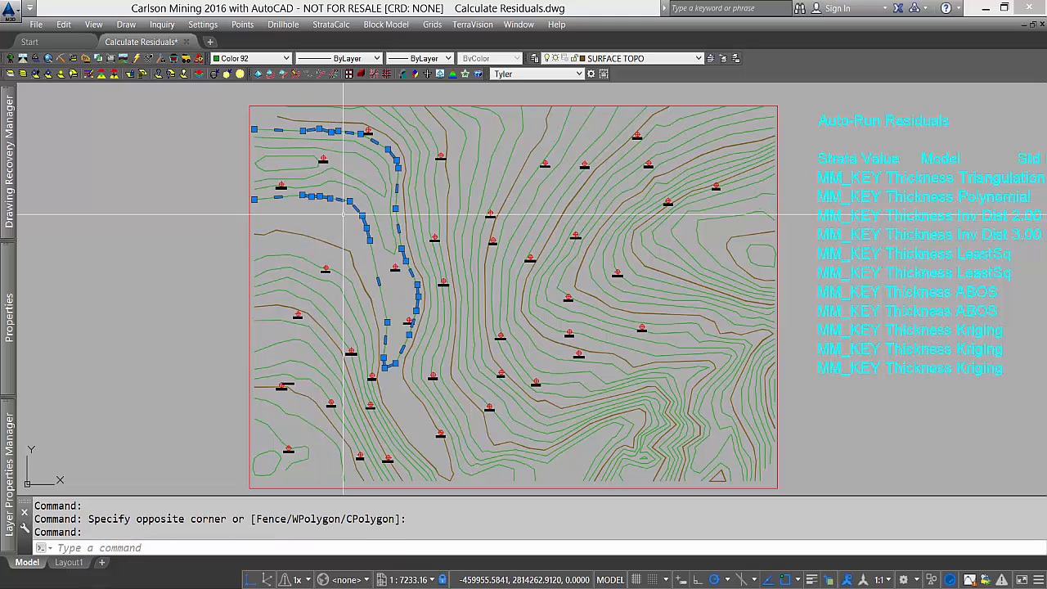
{"action": "key", "text": "Escape"}
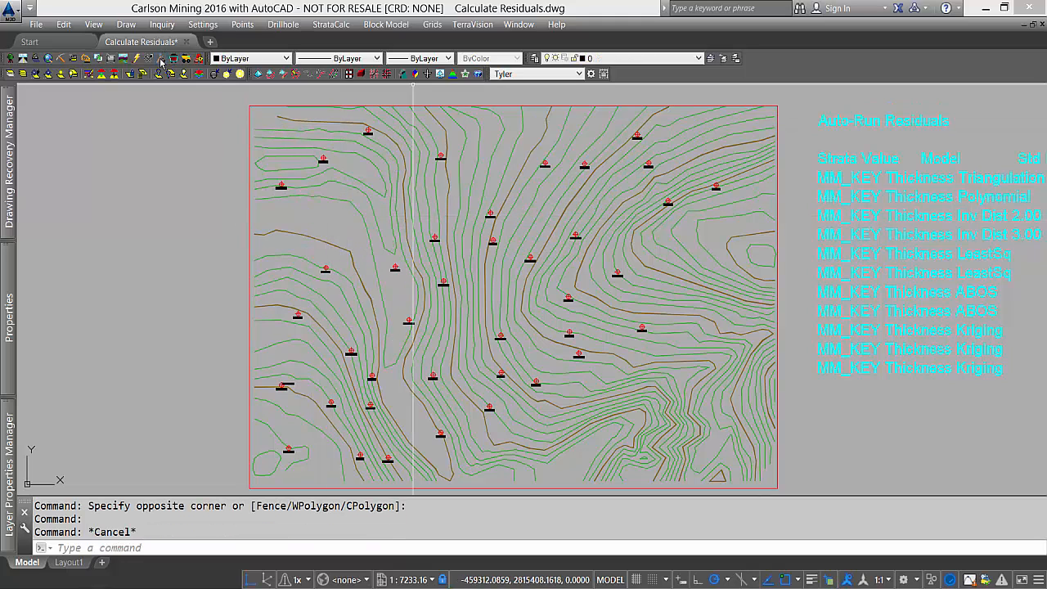
Step: Start Auto-Run Residuals on all drillholes in the contoured area and clear all existing rows from its run list
{"action": "left_click", "coordinate": [335, 25]}
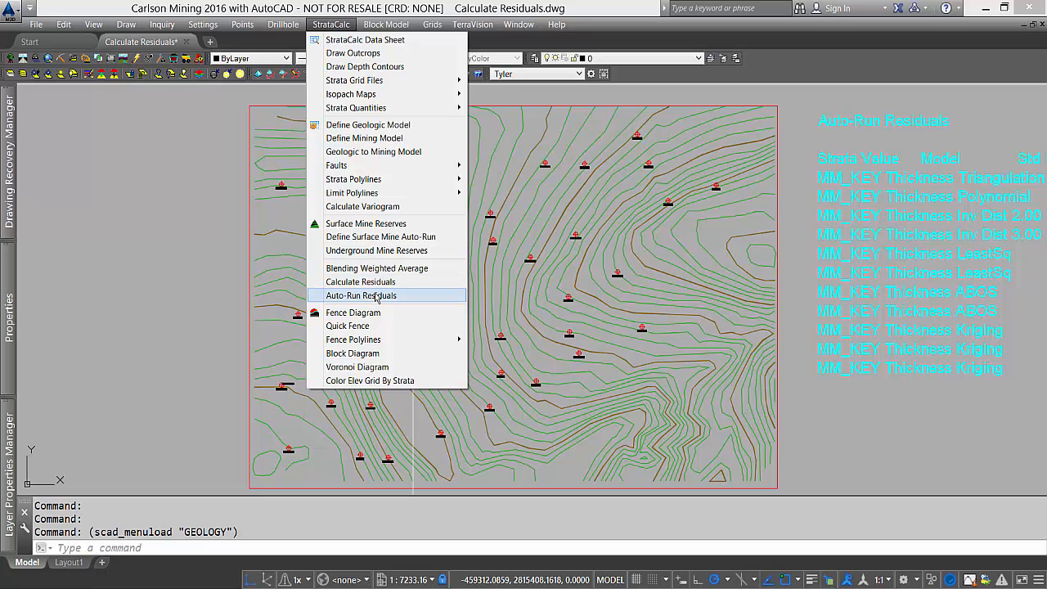
{"action": "left_click", "coordinate": [375, 296]}
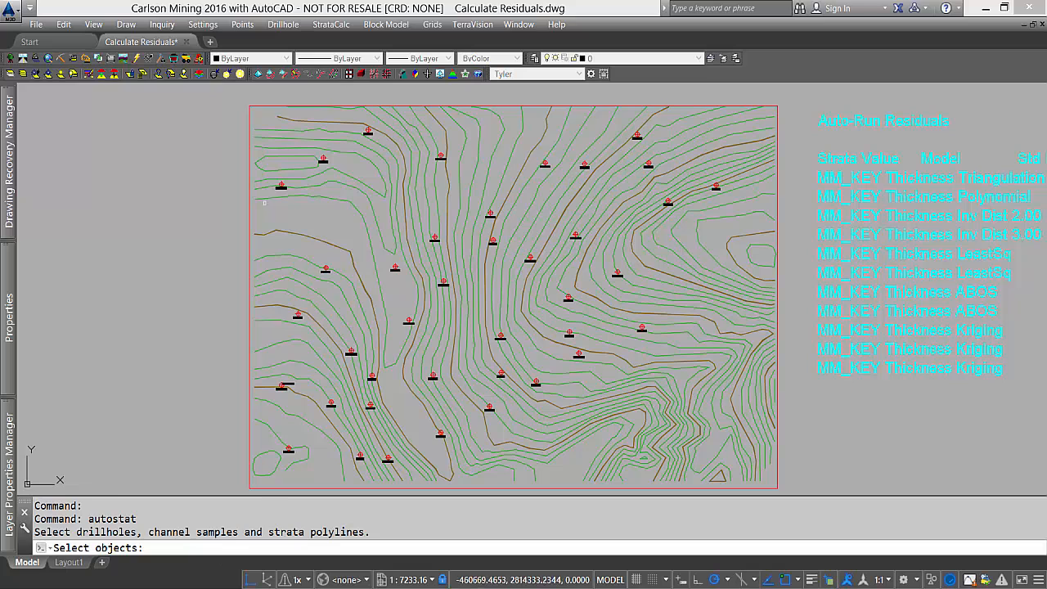
{"action": "left_click", "coordinate": [230, 99]}
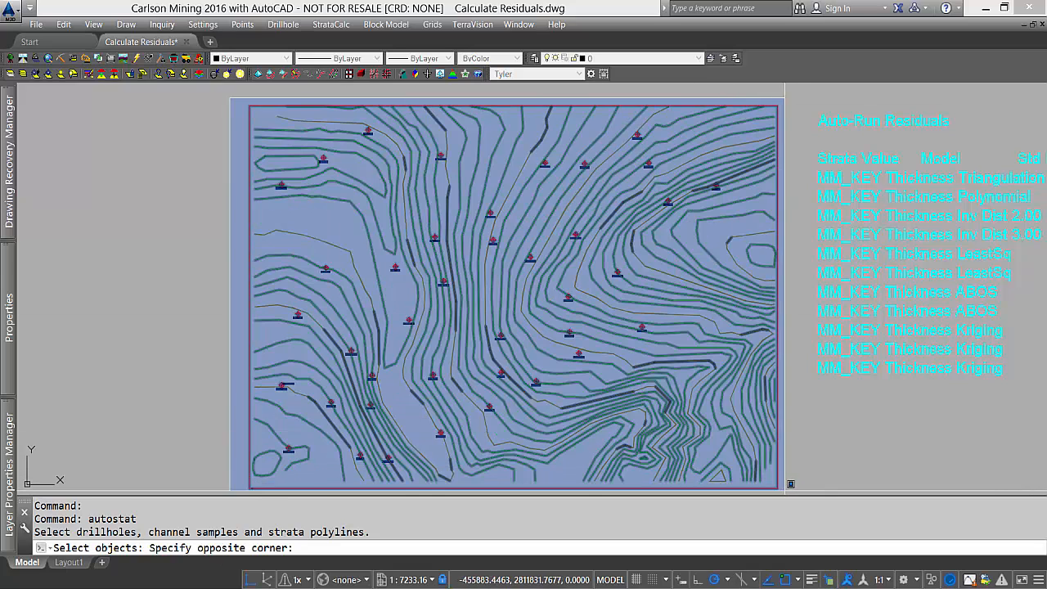
{"action": "left_click", "coordinate": [784, 482]}
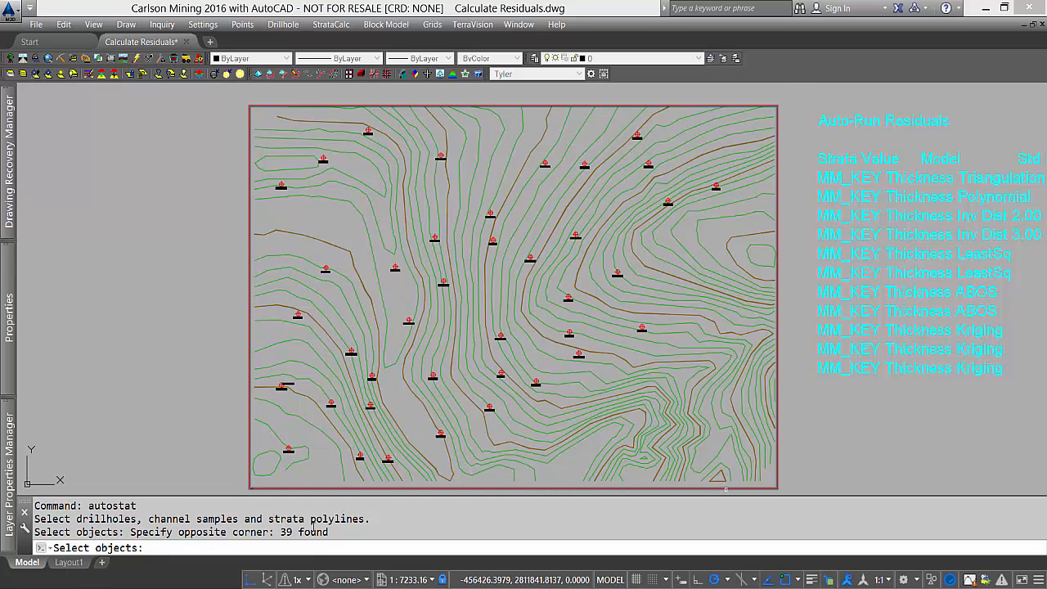
{"action": "key", "text": "Return"}
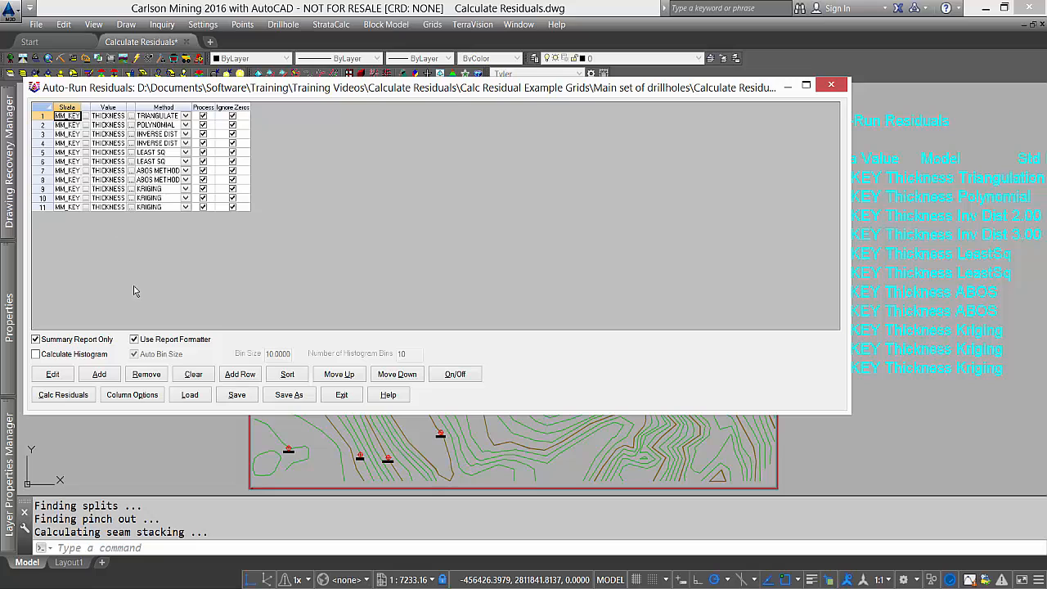
{"action": "left_click", "coordinate": [194, 375]}
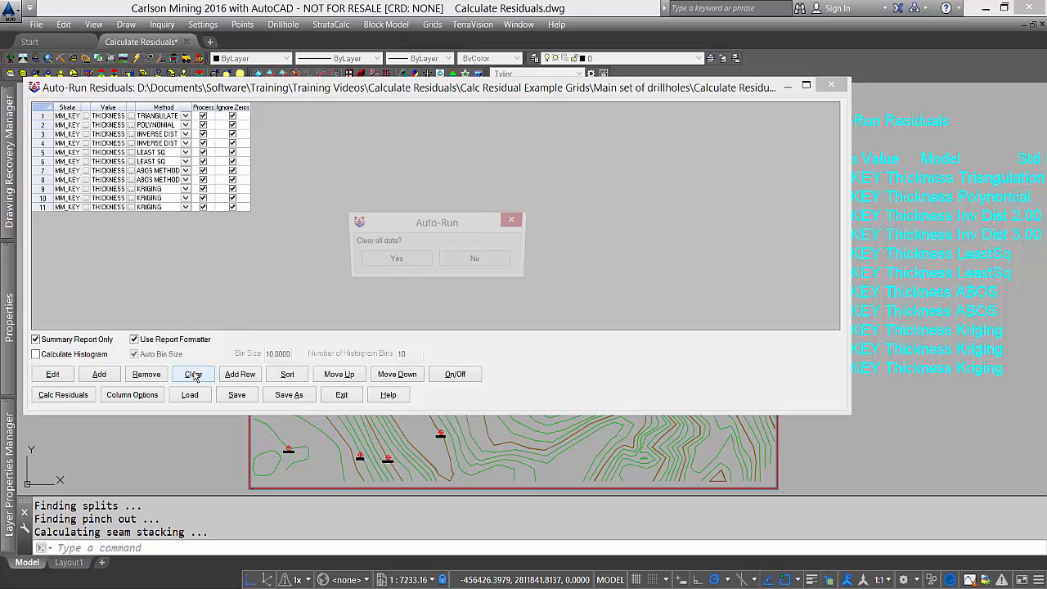
{"action": "left_click", "coordinate": [367, 260]}
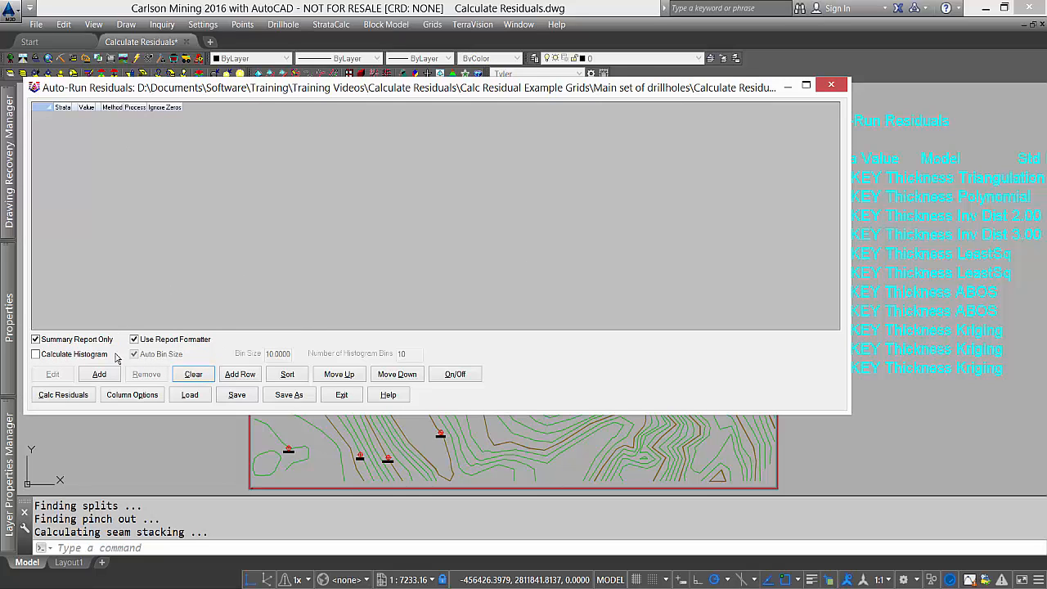
Step: Add a run for the MM_KEY strata, processing Thickness (feet or meters) with the Triangulation modeling method
{"action": "left_click", "coordinate": [100, 374]}
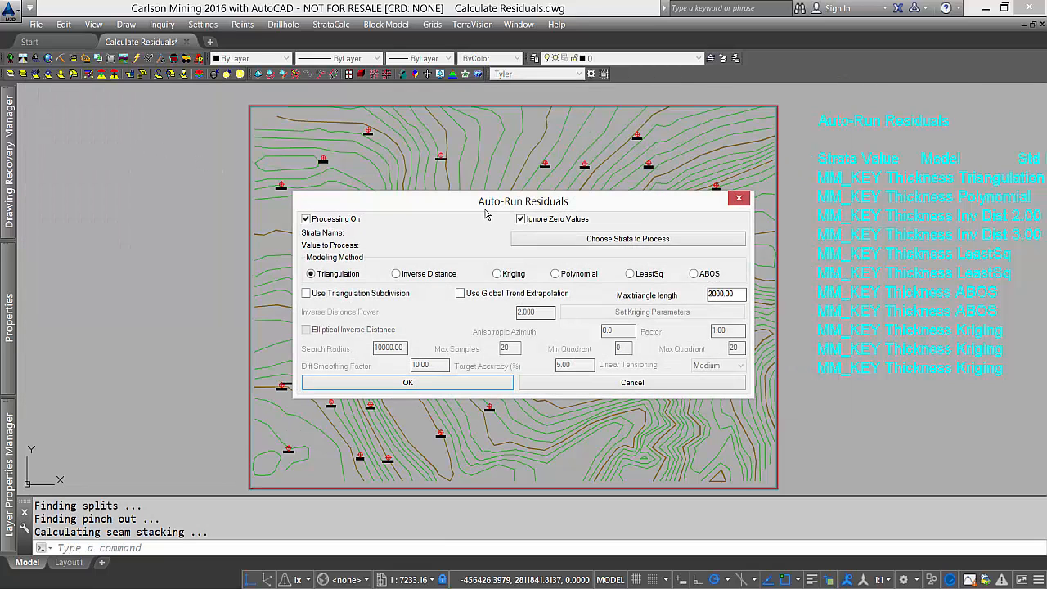
{"action": "left_click", "coordinate": [628, 239]}
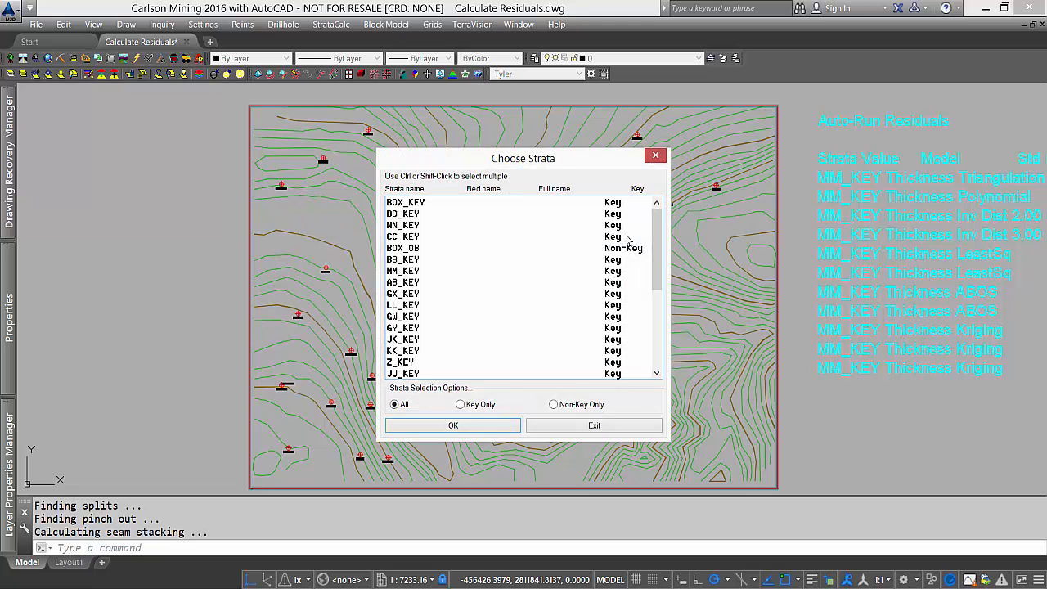
{"action": "double_click", "coordinate": [397, 273]}
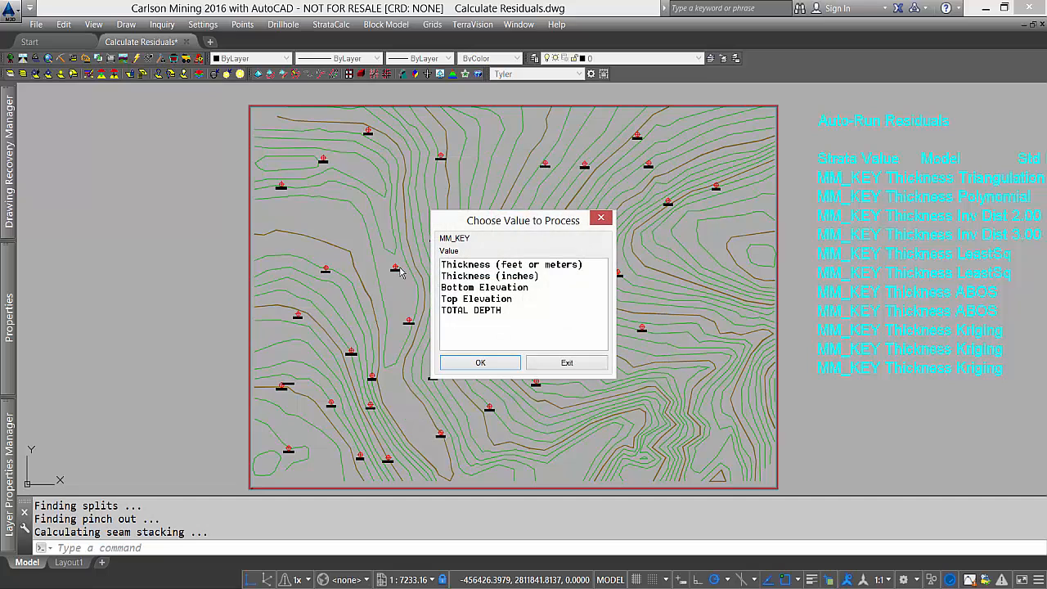
{"action": "double_click", "coordinate": [463, 265]}
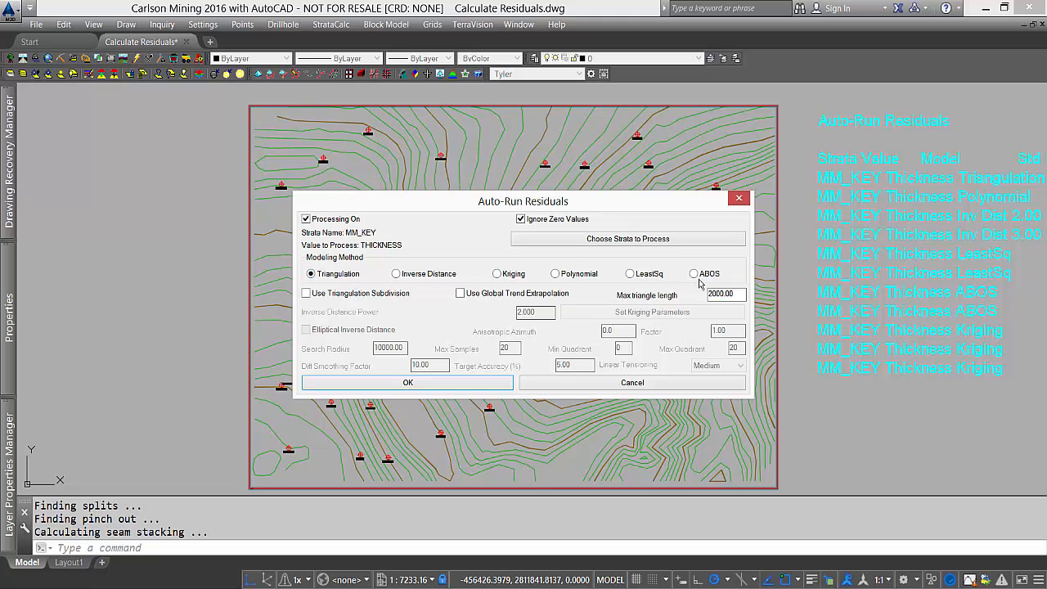
{"action": "left_click", "coordinate": [373, 383]}
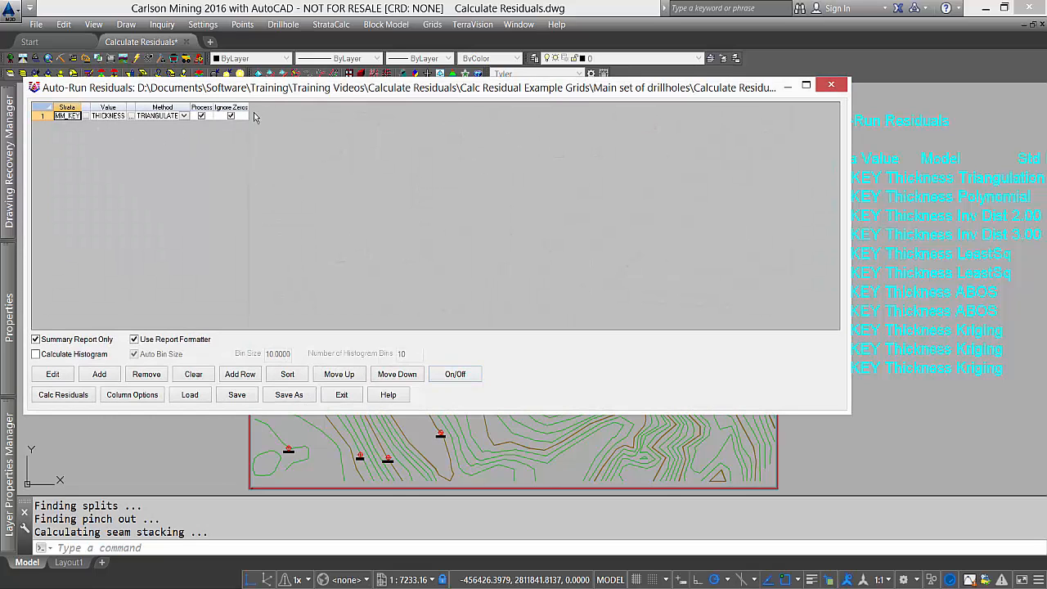
Step: Add a second MM_KEY run for Thickness (feet or meters) using Inverse Distance with a power of 2
{"action": "left_click", "coordinate": [99, 374]}
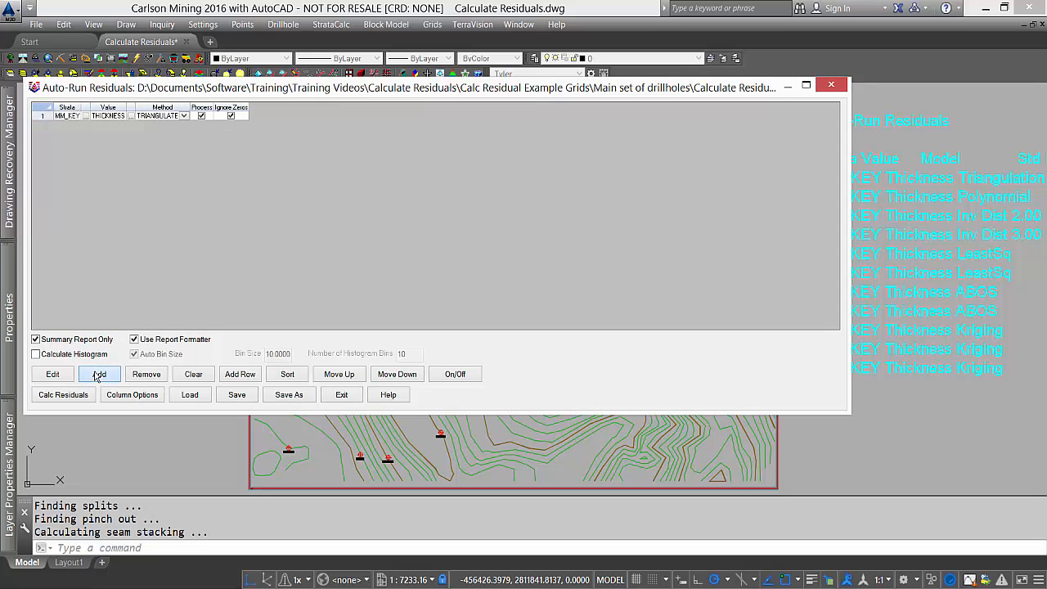
{"action": "left_click", "coordinate": [596, 238]}
{"action": "double_click", "coordinate": [401, 273]}
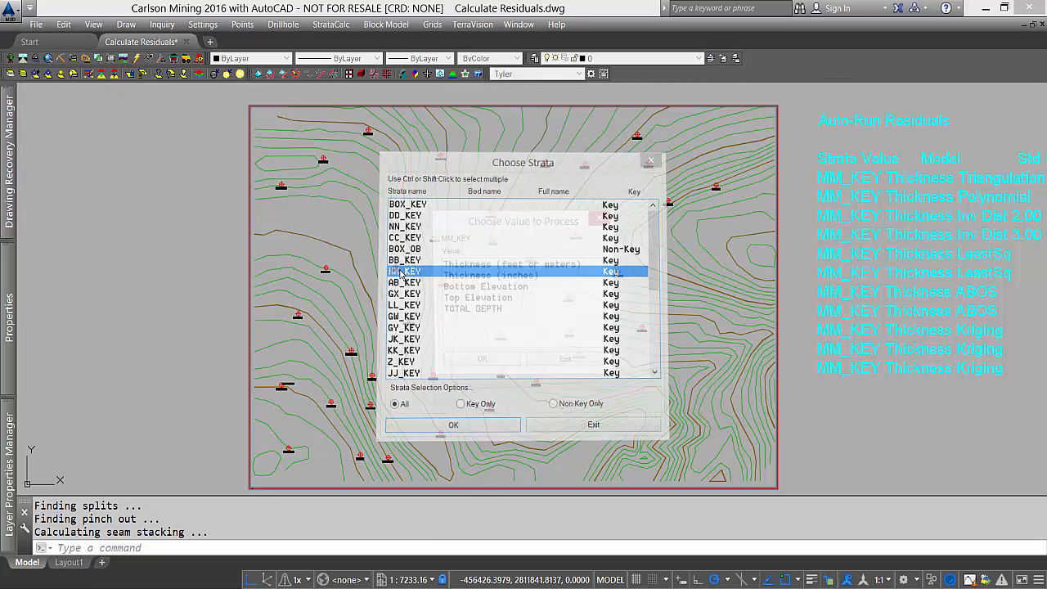
{"action": "double_click", "coordinate": [446, 265]}
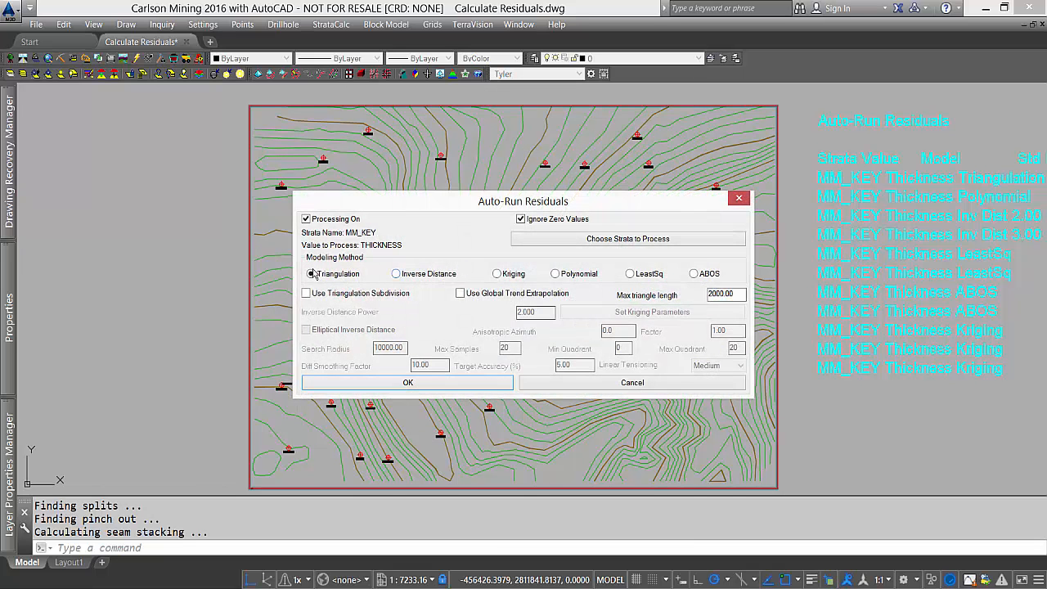
{"action": "left_click", "coordinate": [396, 274]}
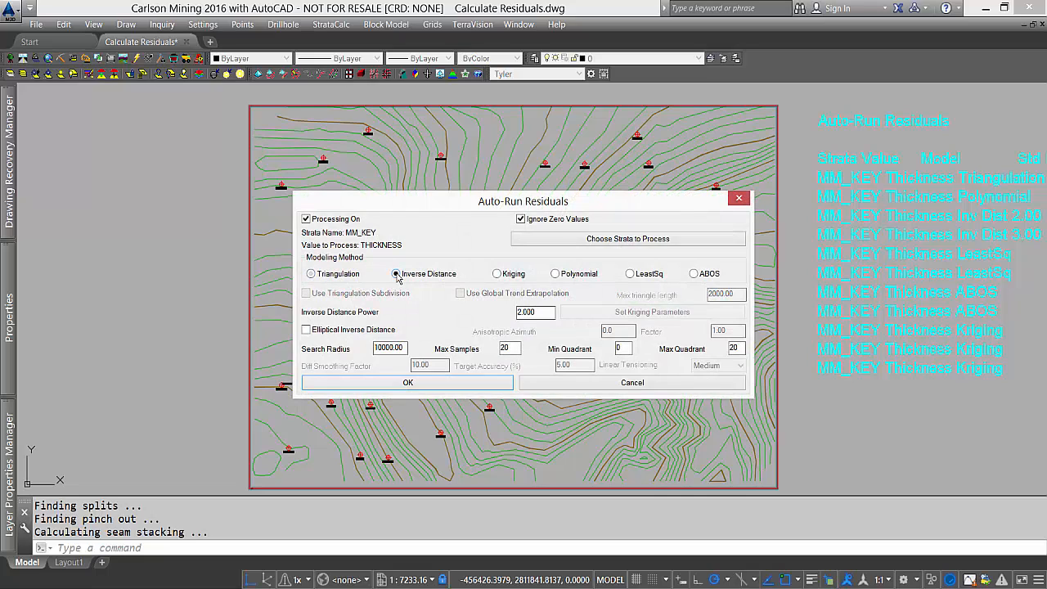
{"action": "double_click", "coordinate": [516, 312]}
{"action": "left_click", "coordinate": [537, 312]}
{"action": "left_click", "coordinate": [401, 386]}
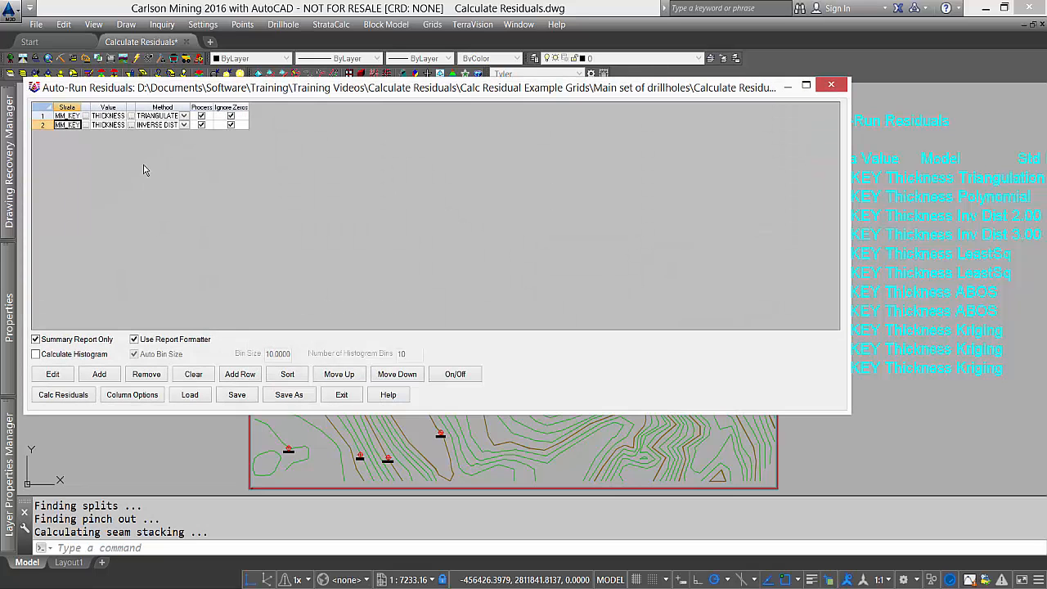
Step: Add a third MM_KEY run for Thickness (feet or meters) using Inverse Distance with the power set to 3
{"action": "left_click", "coordinate": [97, 375]}
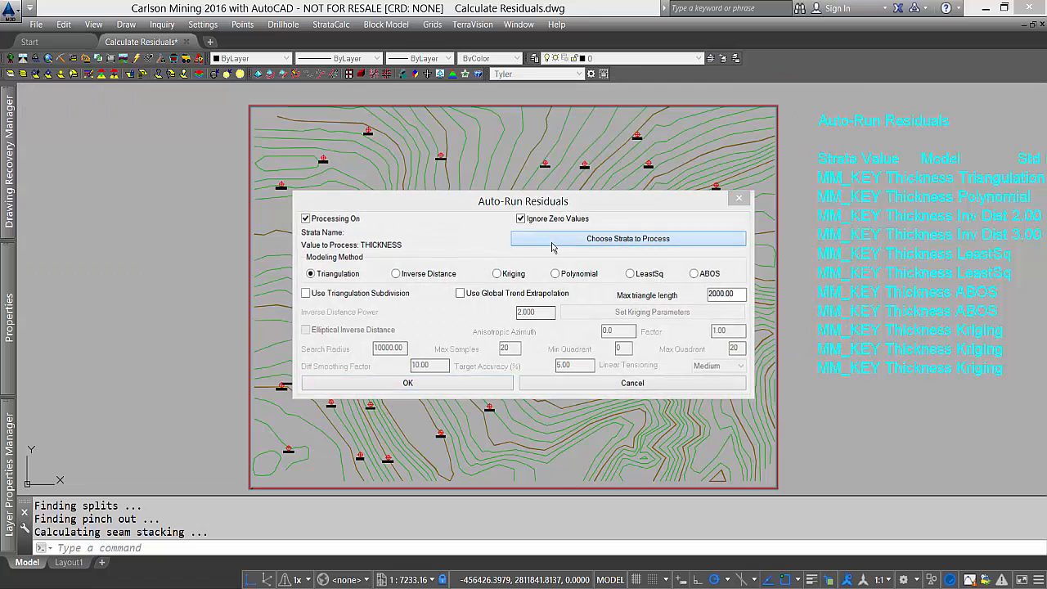
{"action": "left_click", "coordinate": [554, 247]}
{"action": "key", "text": "Return"}
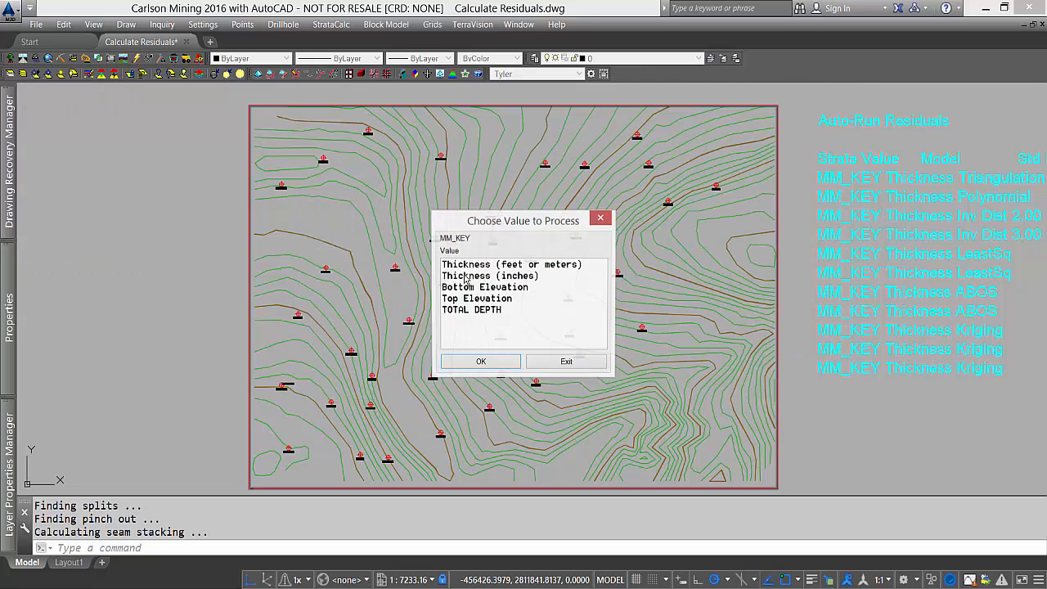
{"action": "left_click", "coordinate": [456, 266]}
{"action": "key", "text": "Return"}
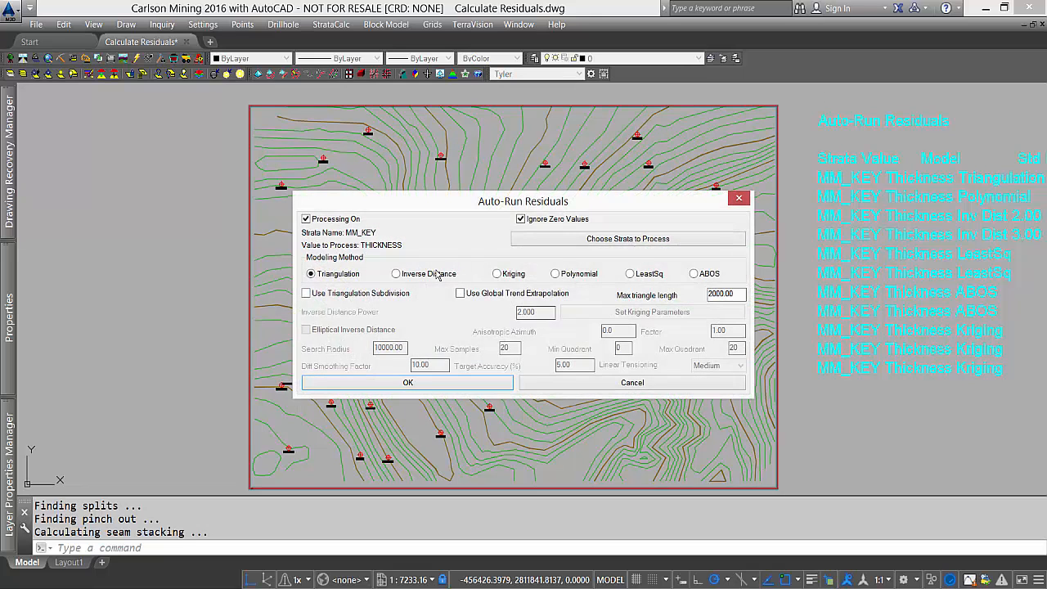
{"action": "left_click", "coordinate": [398, 275]}
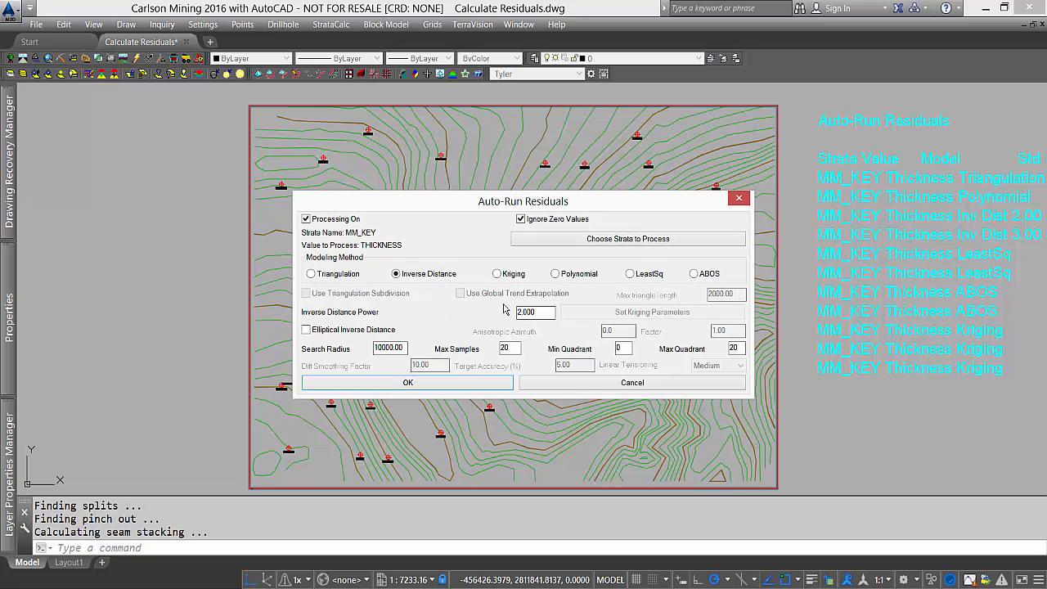
{"action": "left_click_drag", "start_coordinate": [544, 313], "coordinate": [483, 317]}
{"action": "type", "text": "3"}
{"action": "left_click", "coordinate": [408, 383]}
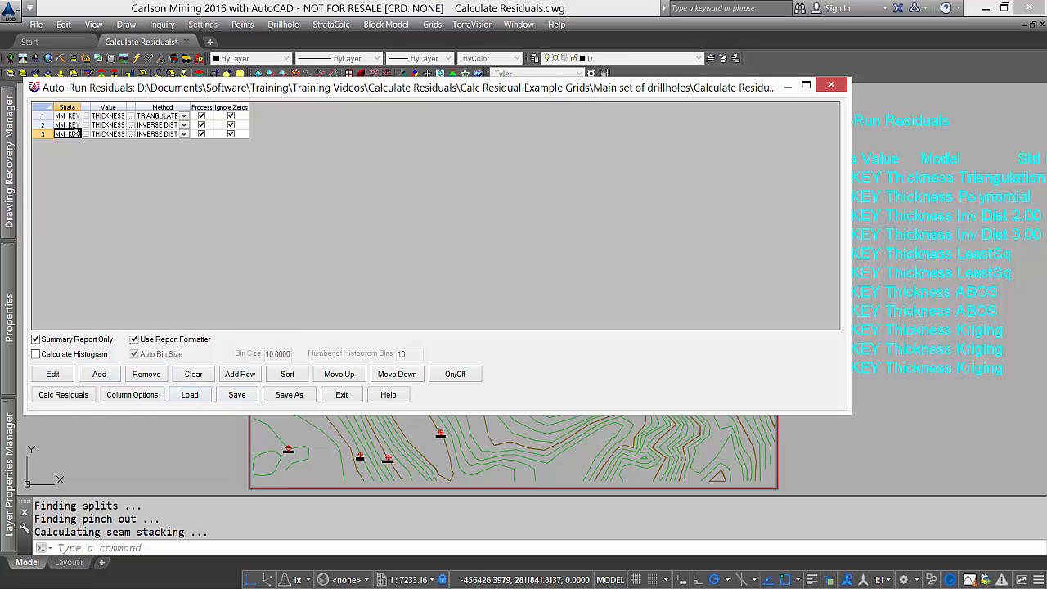
Step: Load the definition file Calculate Residuals Autorun - Thickness.res and calculate the residuals for all its modeling methods
{"action": "left_click", "coordinate": [193, 394]}
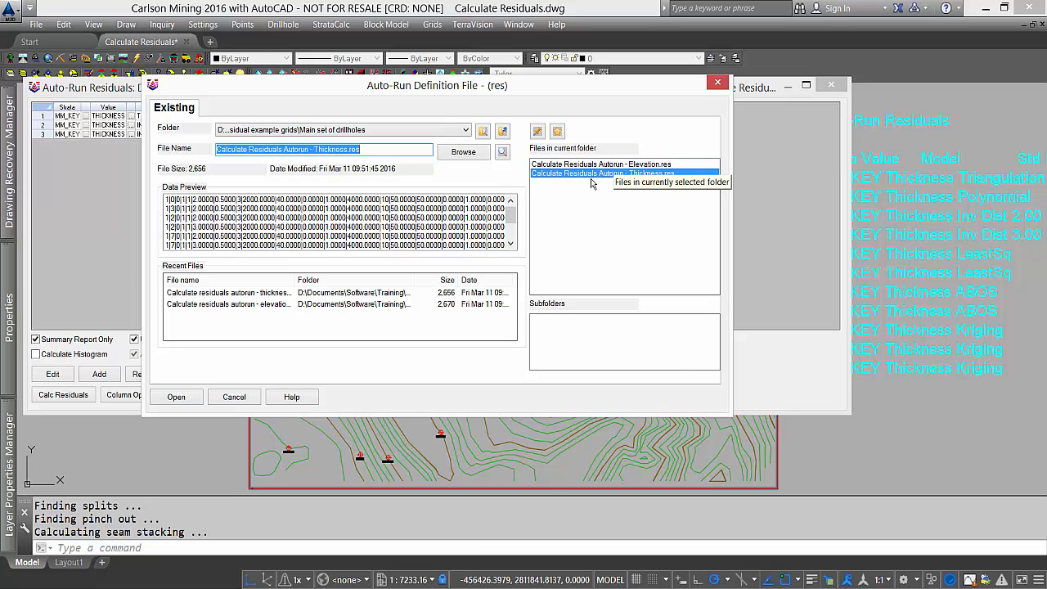
{"action": "double_click", "coordinate": [576, 175]}
{"action": "left_click_drag", "start_coordinate": [159, 115], "coordinate": [159, 210]}
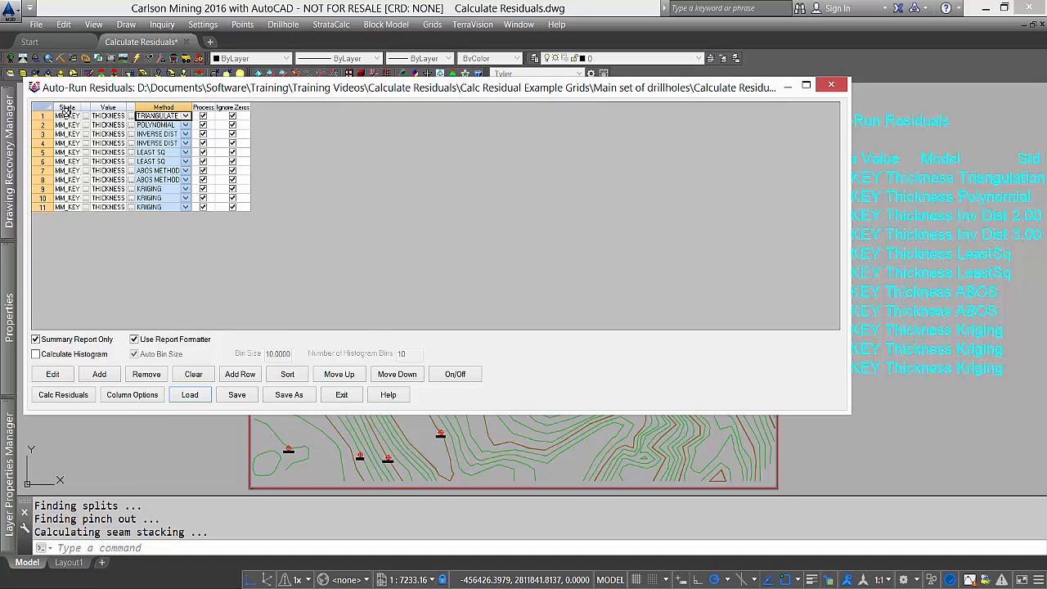
{"action": "left_click", "coordinate": [157, 179]}
{"action": "left_click", "coordinate": [157, 170]}
{"action": "left_click", "coordinate": [157, 161]}
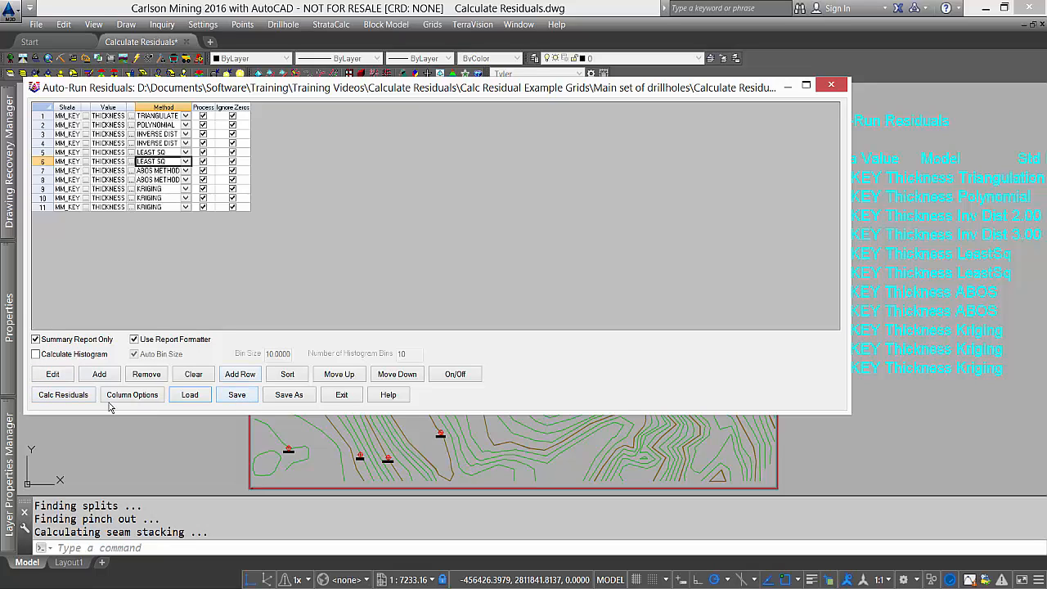
{"action": "left_click", "coordinate": [64, 400]}
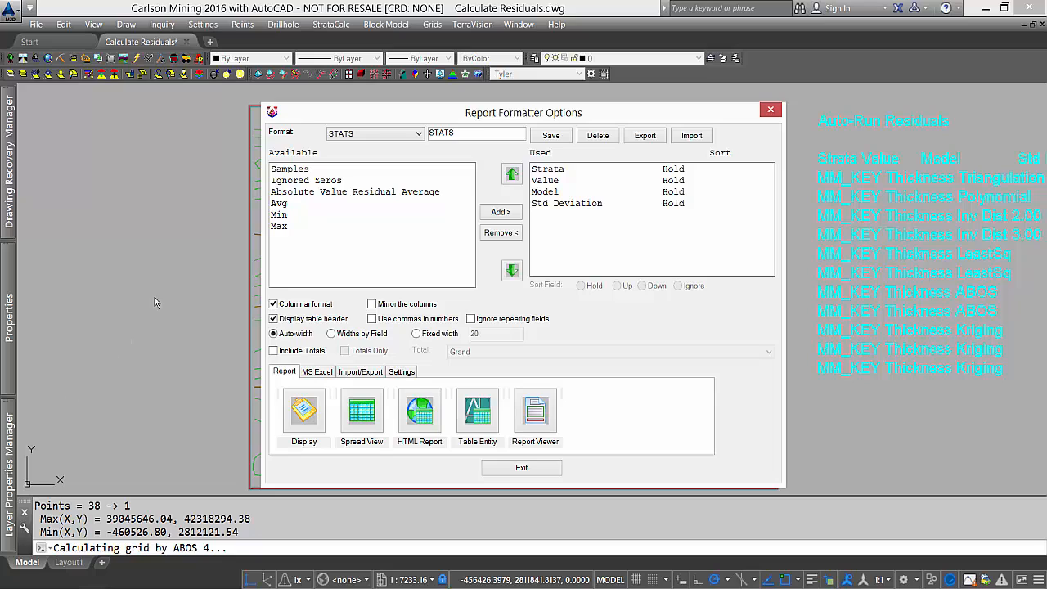
Step: Remove Std Deviation from the fields used in the STATS report format
{"action": "left_click", "coordinate": [546, 170]}
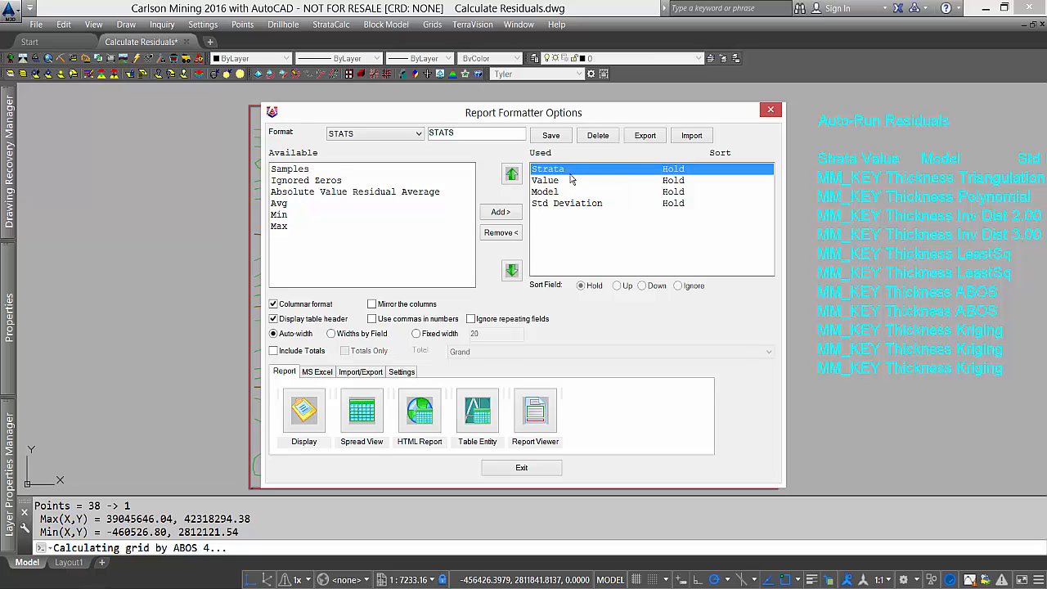
{"action": "left_click", "coordinate": [565, 180]}
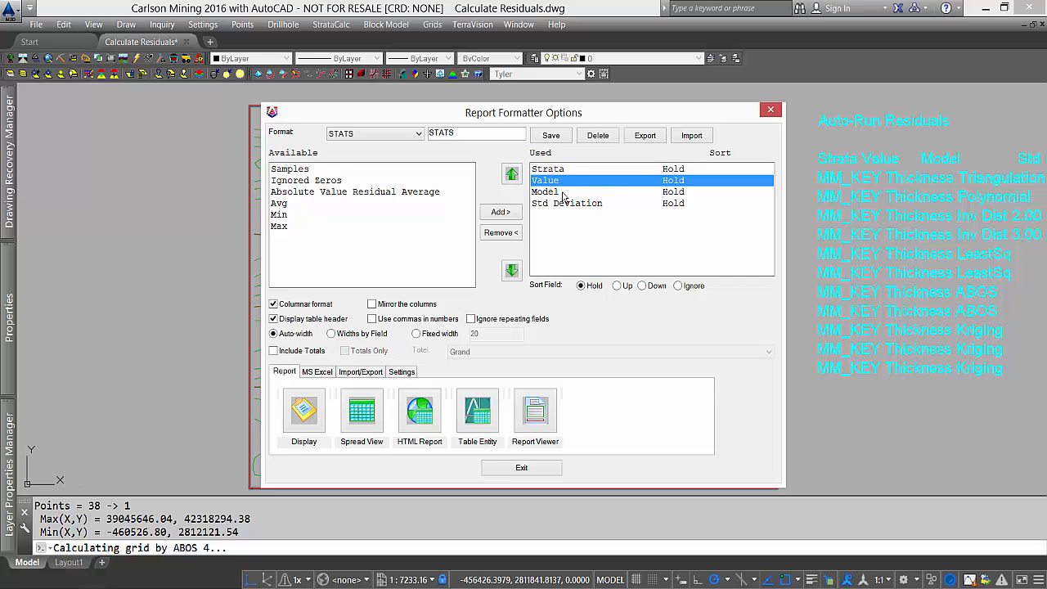
{"action": "double_click", "coordinate": [560, 204]}
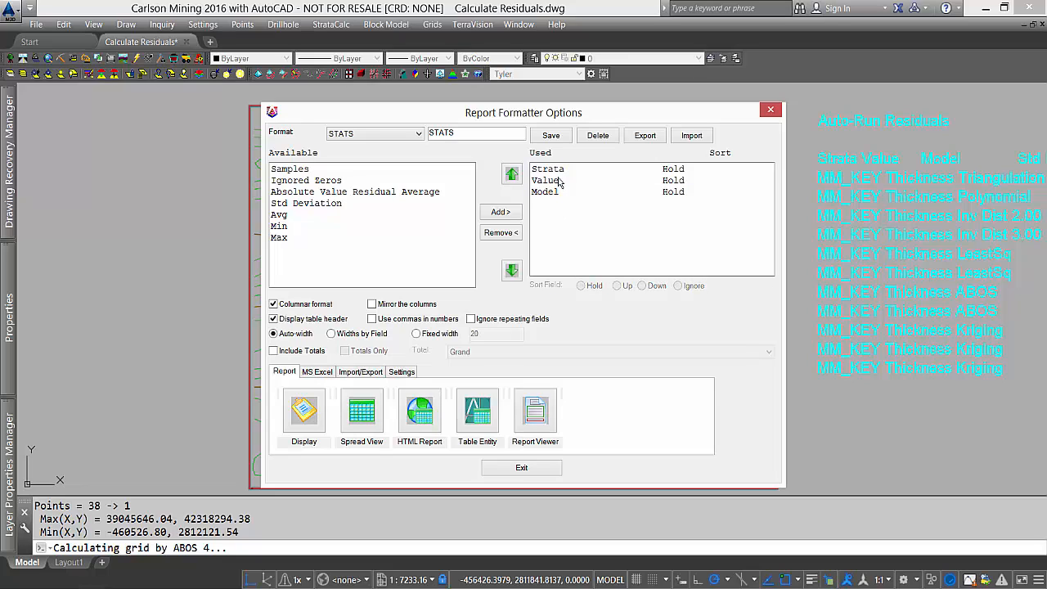
{"action": "left_click", "coordinate": [559, 171]}
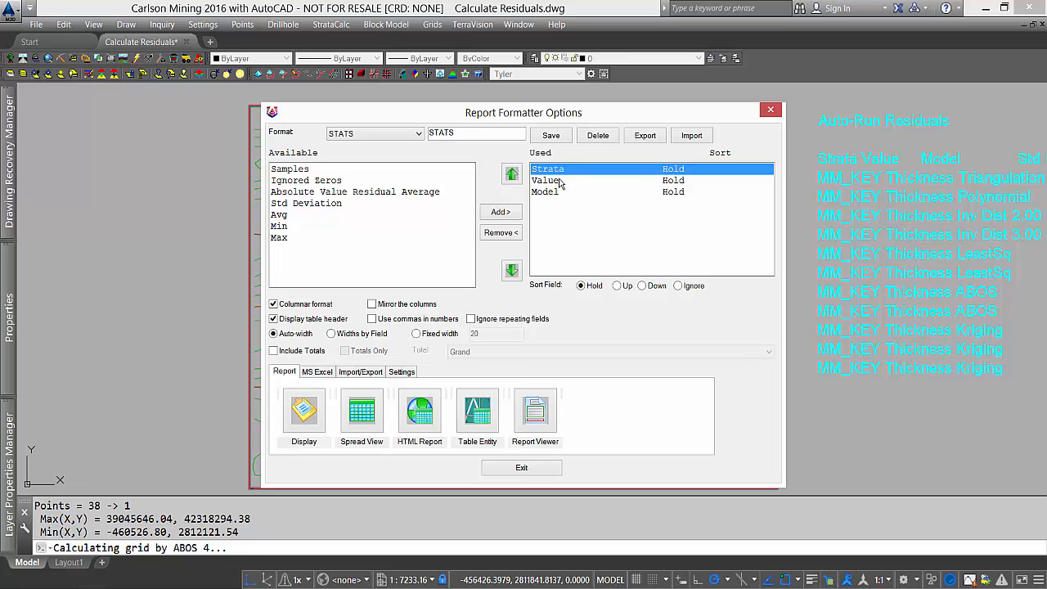
{"action": "left_click", "coordinate": [561, 182]}
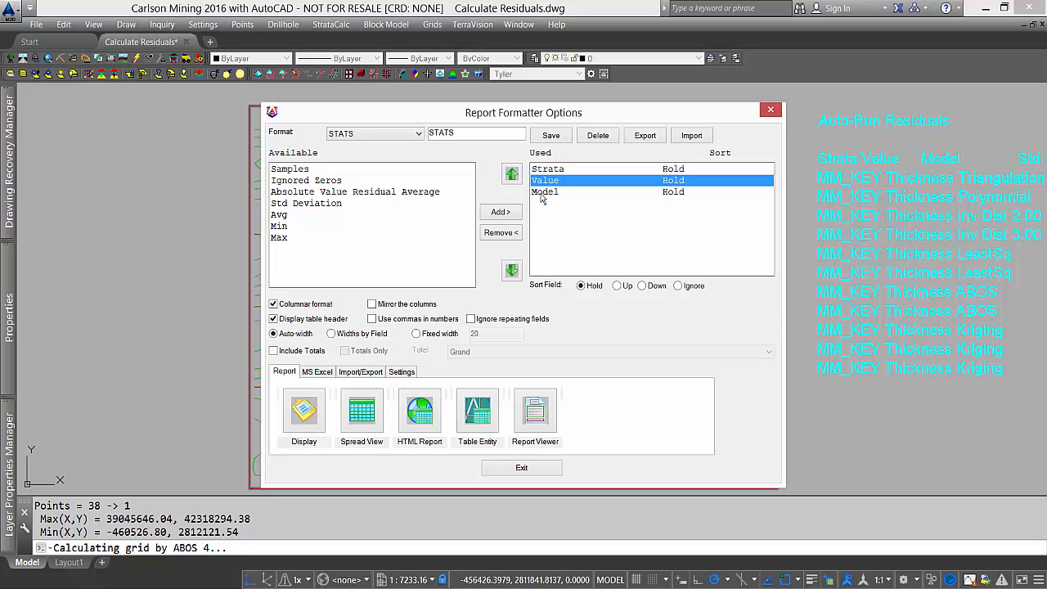
{"action": "left_click", "coordinate": [541, 195]}
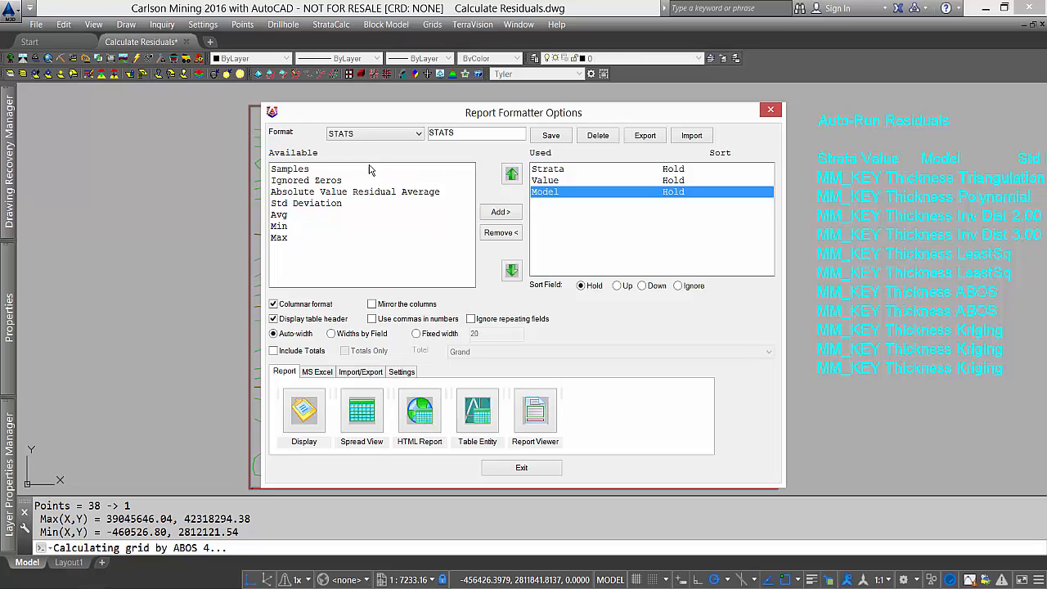
Step: Add Samples and Absolute Value Residual Average to the fields used in the report
{"action": "double_click", "coordinate": [295, 169]}
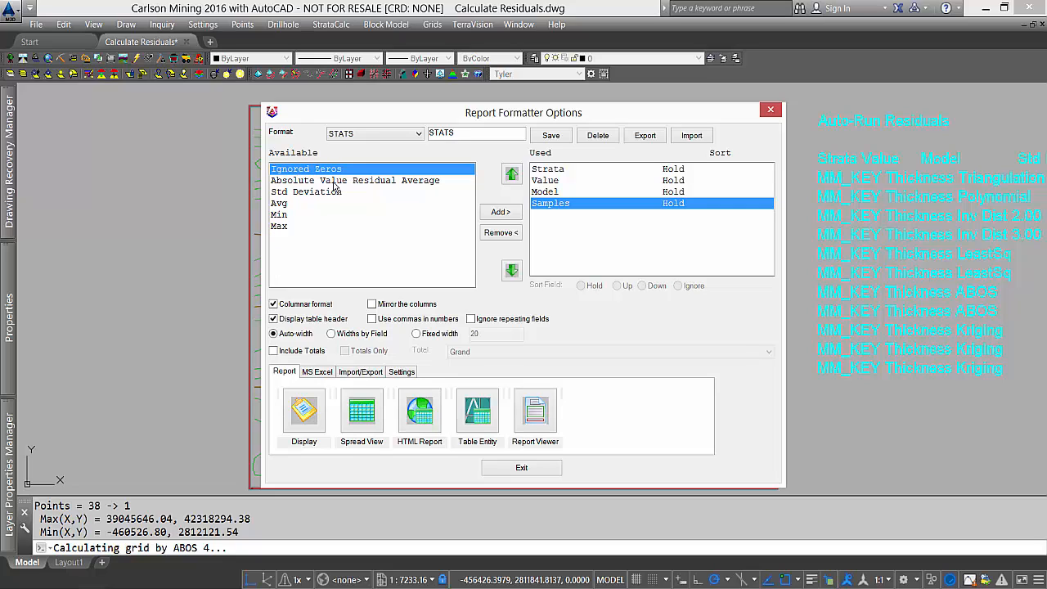
{"action": "left_click", "coordinate": [302, 181]}
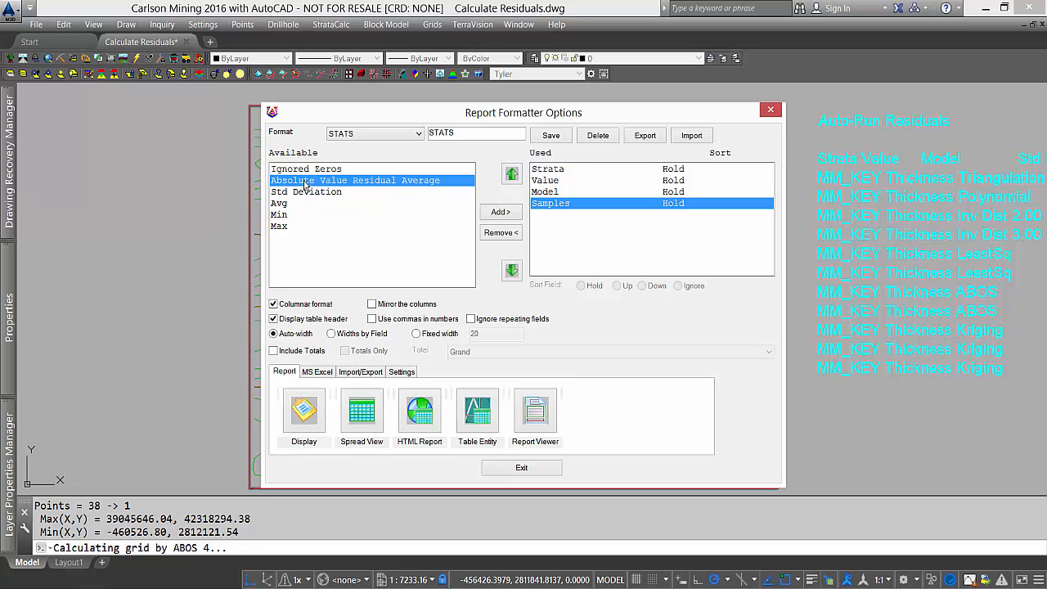
{"action": "double_click", "coordinate": [404, 182]}
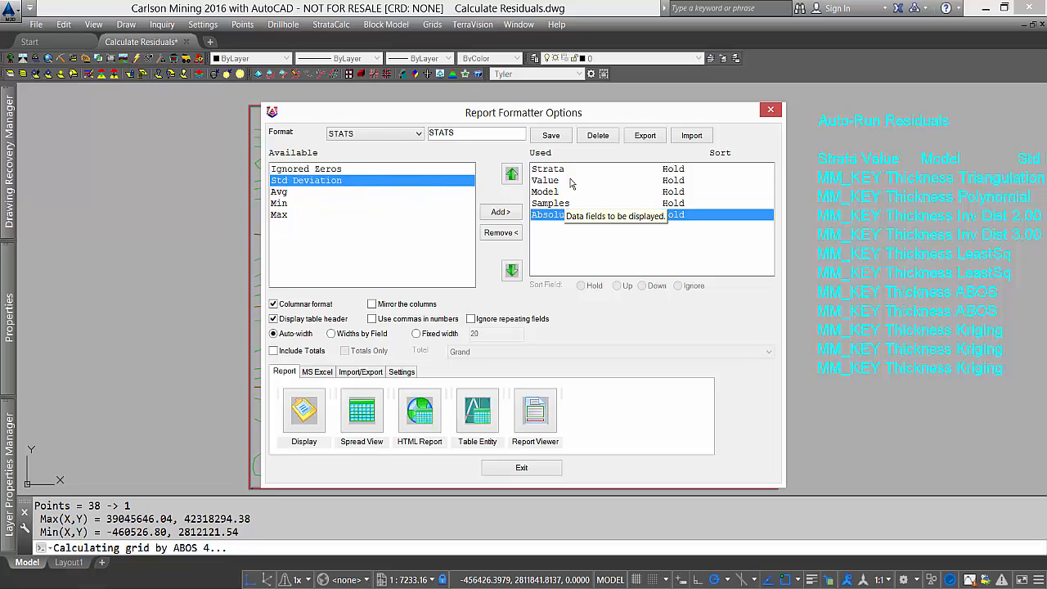
{"action": "left_click_drag", "start_coordinate": [560, 169], "coordinate": [558, 204]}
{"action": "left_click", "coordinate": [559, 213]}
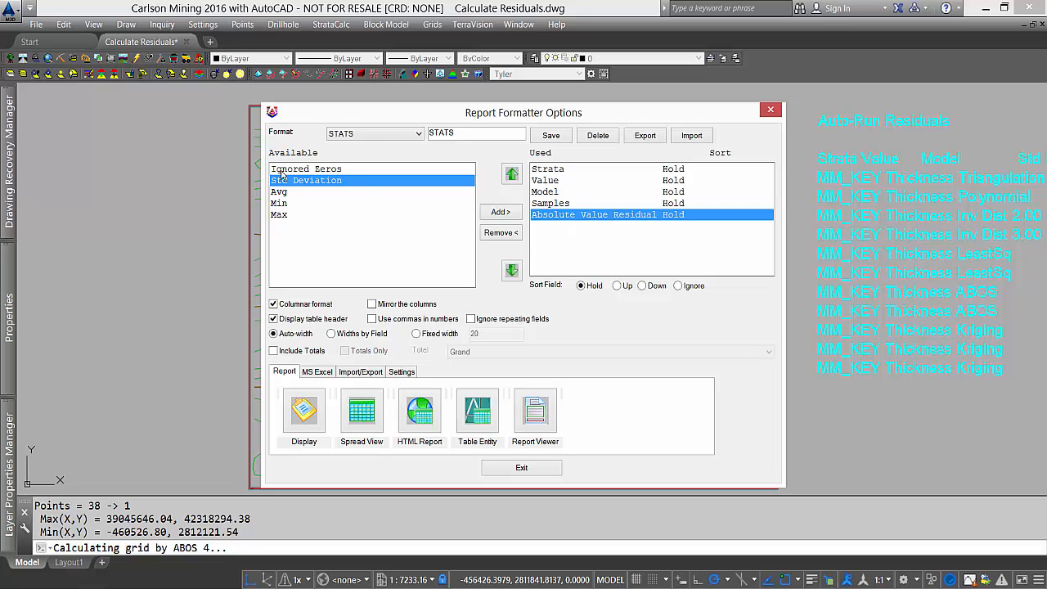
{"action": "left_click", "coordinate": [280, 169]}
Step: Display the Auto-Run Residuals report and examine the strata, value, model and sample count of each run
{"action": "left_click", "coordinate": [303, 410]}
{"action": "left_click_drag", "start_coordinate": [251, 93], "coordinate": [456, 78]}
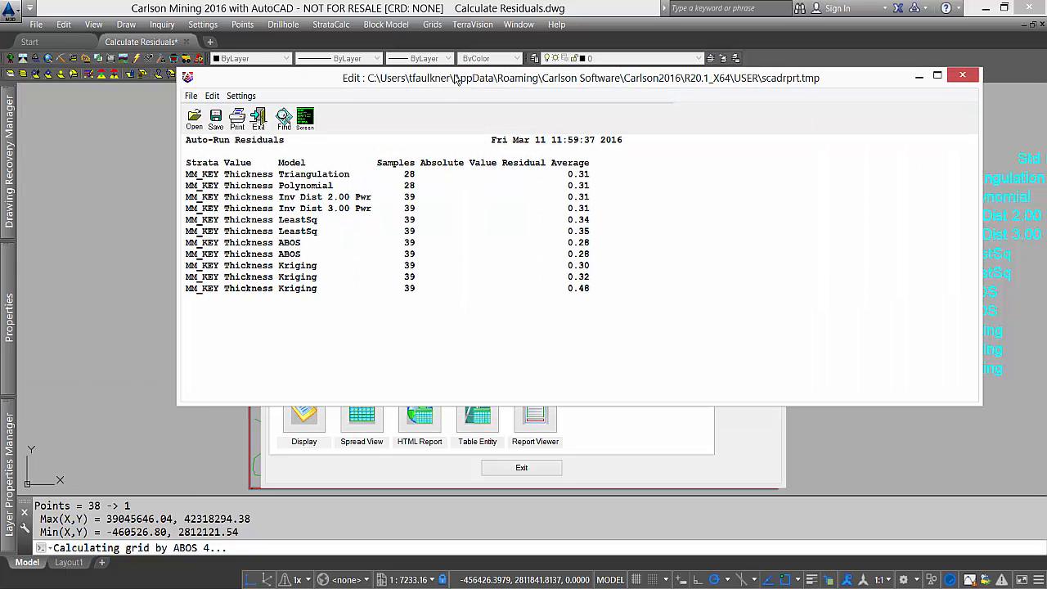
{"action": "left_click", "coordinate": [284, 178]}
{"action": "left_click_drag", "start_coordinate": [188, 174], "coordinate": [274, 175]}
{"action": "left_click", "coordinate": [226, 167]}
{"action": "left_click", "coordinate": [237, 165]}
{"action": "left_click_drag", "start_coordinate": [281, 176], "coordinate": [415, 175]}
{"action": "left_click_drag", "start_coordinate": [404, 197], "coordinate": [416, 197]}
{"action": "left_click", "coordinate": [407, 206]}
{"action": "left_click_drag", "start_coordinate": [278, 174], "coordinate": [350, 174]}
{"action": "left_click_drag", "start_coordinate": [279, 185], "coordinate": [335, 186]}
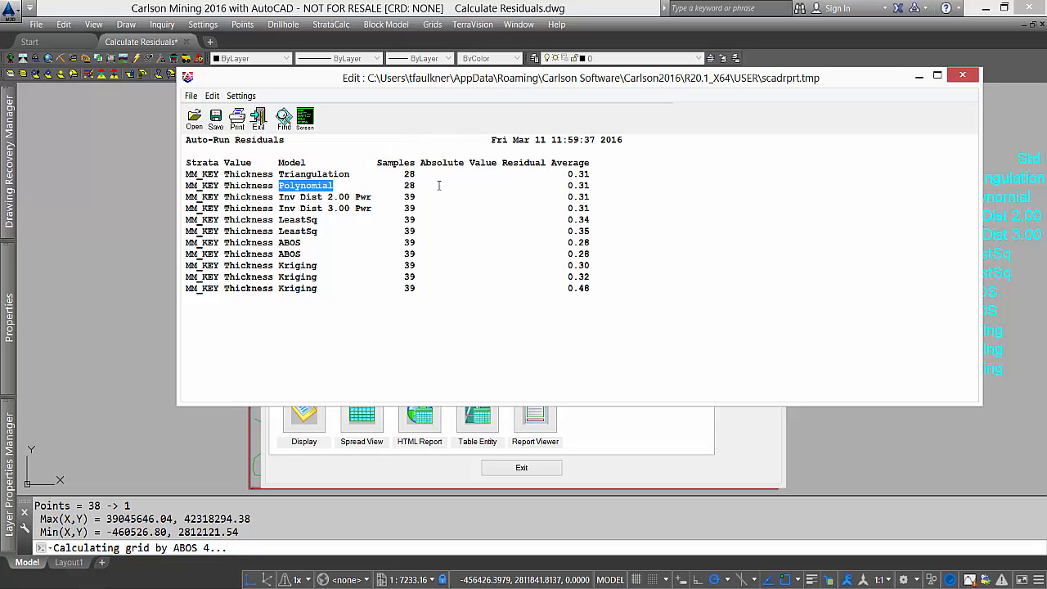
{"action": "left_click", "coordinate": [414, 197]}
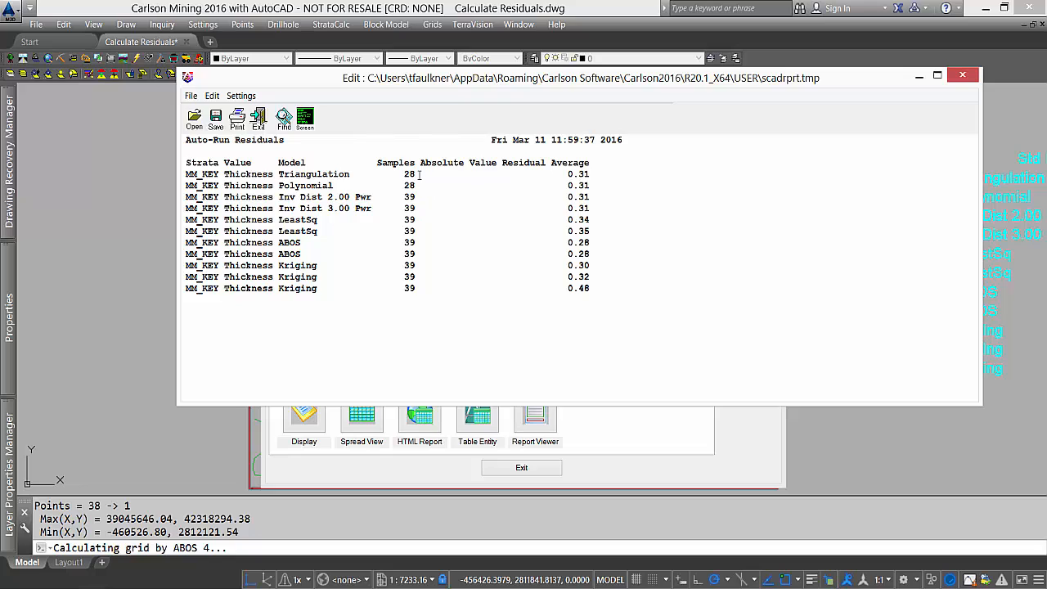
{"action": "left_click", "coordinate": [413, 198]}
Step: Compare the Absolute Value Residual Average of the modeling methods, especially the two ABOS runs, and close the report
{"action": "left_click_drag", "start_coordinate": [424, 162], "coordinate": [592, 164]}
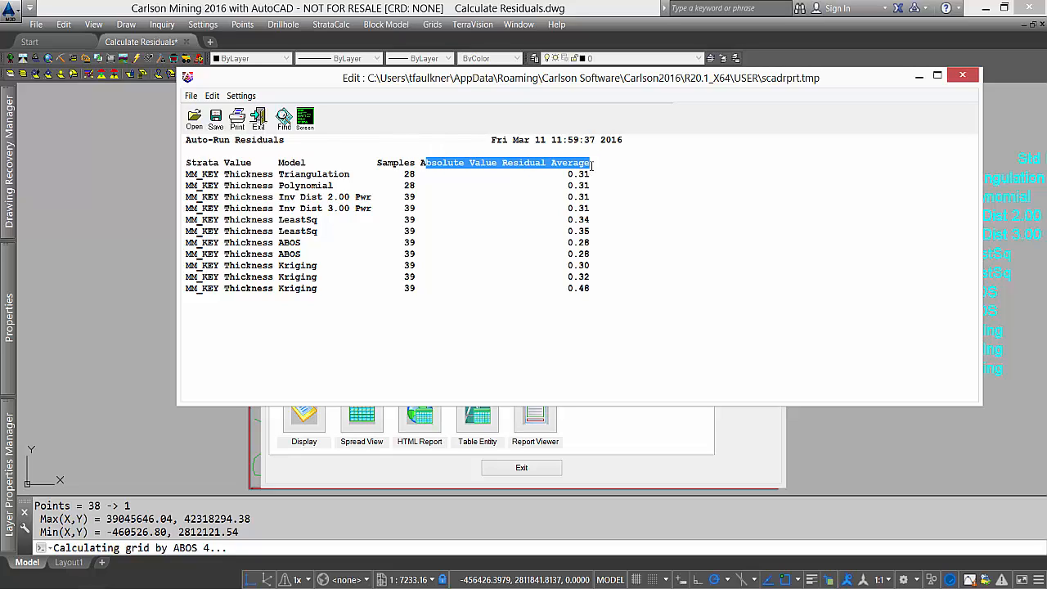
{"action": "left_click", "coordinate": [575, 174]}
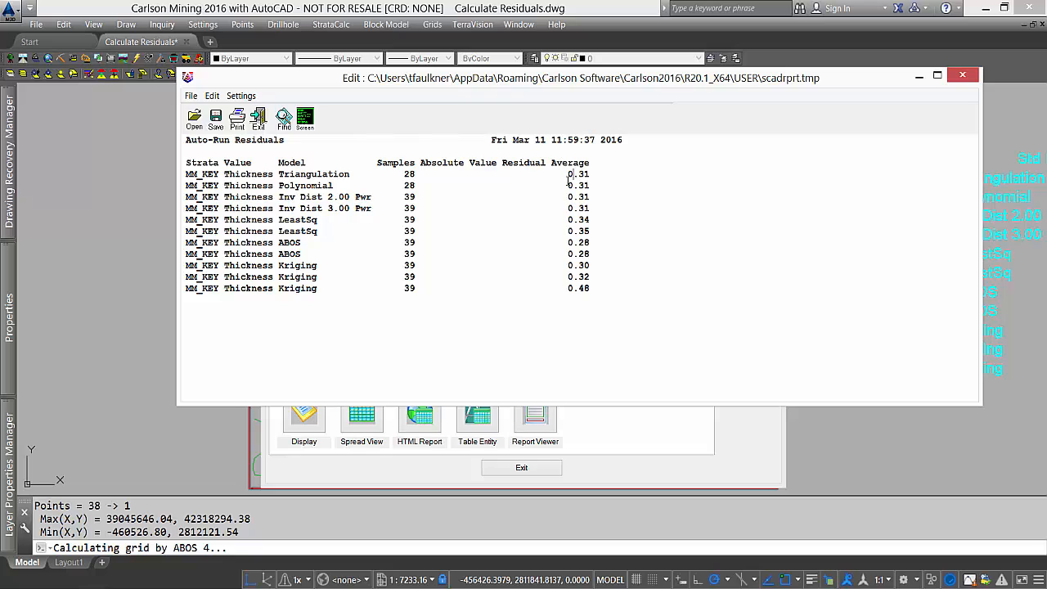
{"action": "mouse_move", "coordinate": [568, 174]}
{"action": "left_mouse_down"}
{"action": "mouse_move", "coordinate": [590, 176]}
{"action": "mouse_move", "coordinate": [585, 183]}
{"action": "left_mouse_up"}
{"action": "left_click", "coordinate": [298, 175]}
{"action": "left_click_drag", "start_coordinate": [591, 242], "coordinate": [567, 256]}
{"action": "left_click", "coordinate": [572, 255]}
{"action": "left_click_drag", "start_coordinate": [593, 250], "coordinate": [578, 243]}
{"action": "left_click", "coordinate": [577, 243]}
{"action": "left_click_drag", "start_coordinate": [589, 249], "coordinate": [588, 245]}
{"action": "left_click", "coordinate": [593, 249]}
{"action": "left_click", "coordinate": [579, 209]}
{"action": "left_click", "coordinate": [966, 76]}
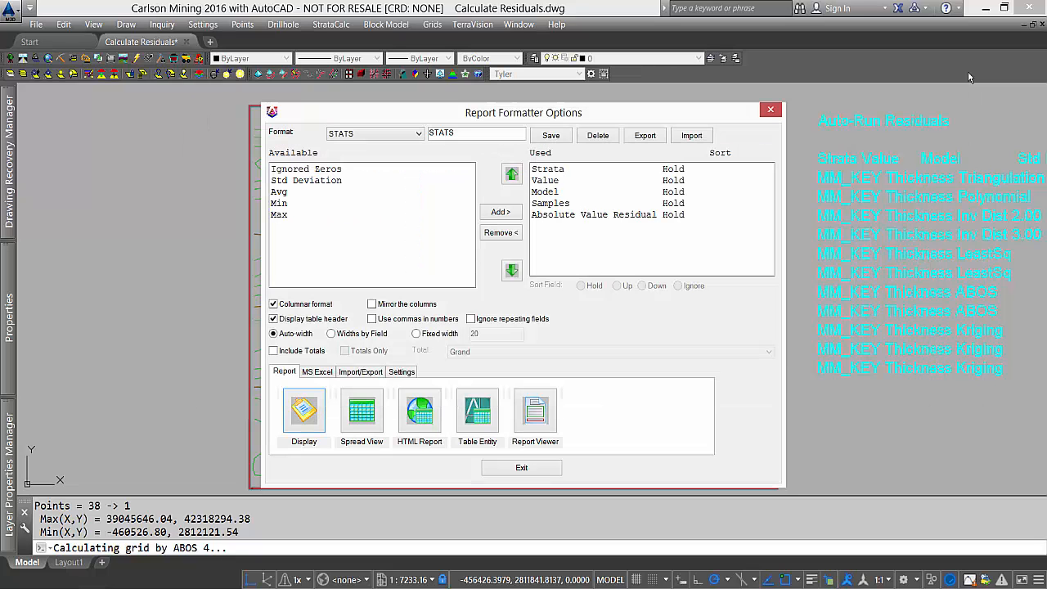
Step: Exit the report formatter and the thickness Auto-Run Residuals setup, and undo the last drawing operation
{"action": "left_click", "coordinate": [794, 111]}
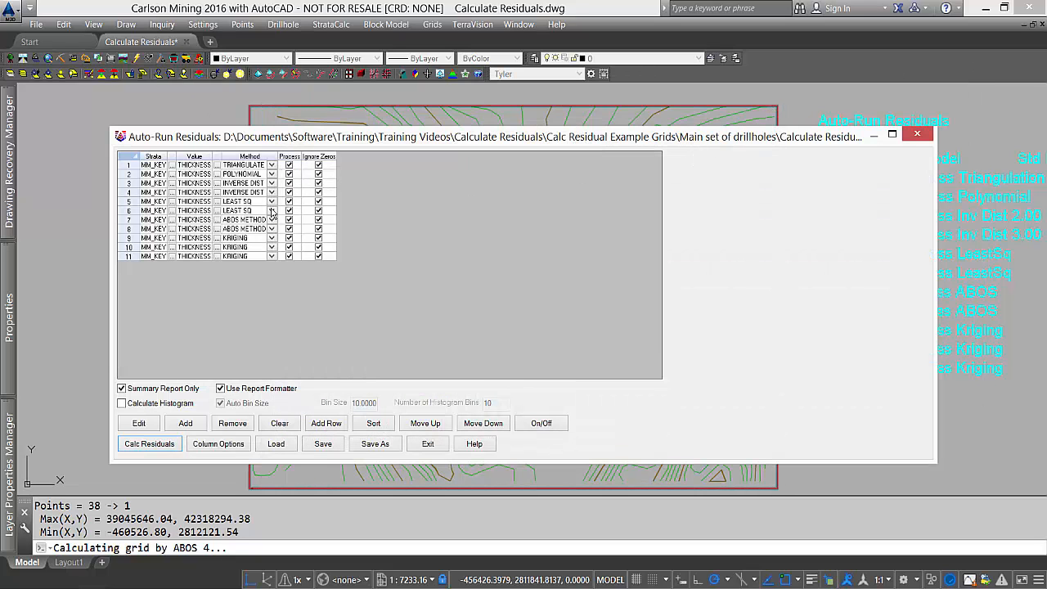
{"action": "left_click", "coordinate": [917, 135]}
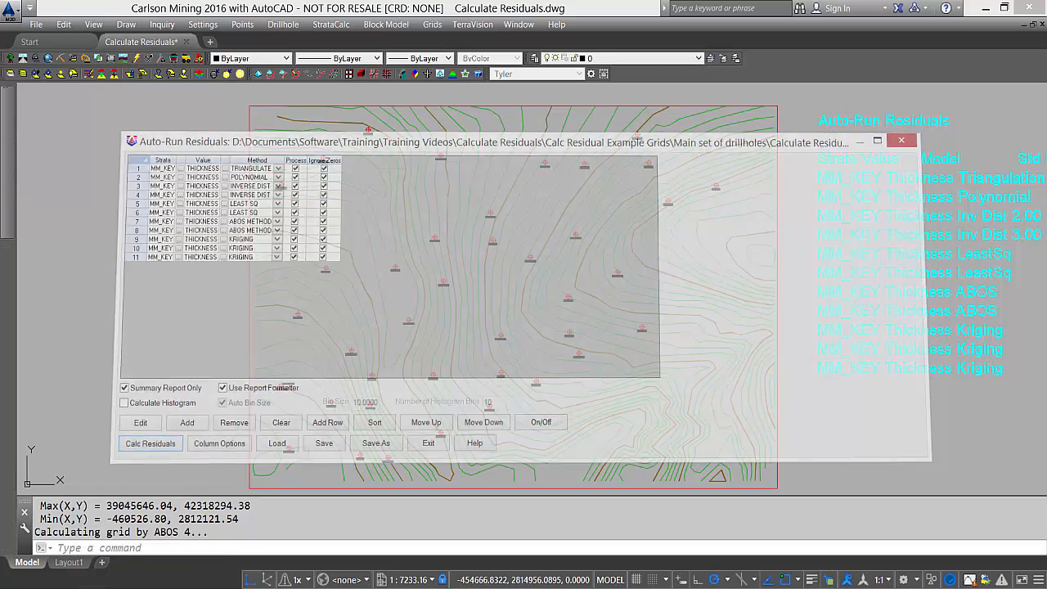
{"action": "scroll", "coordinate": [524, 214], "scroll_direction": "down", "scroll_amount": 2}
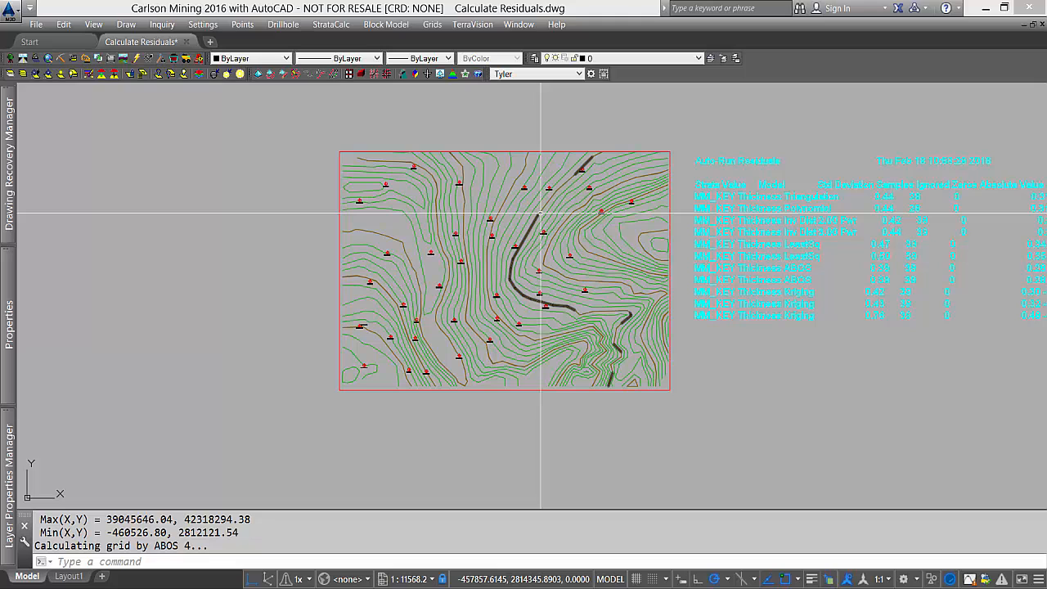
{"action": "key", "text": "ctrl+z"}
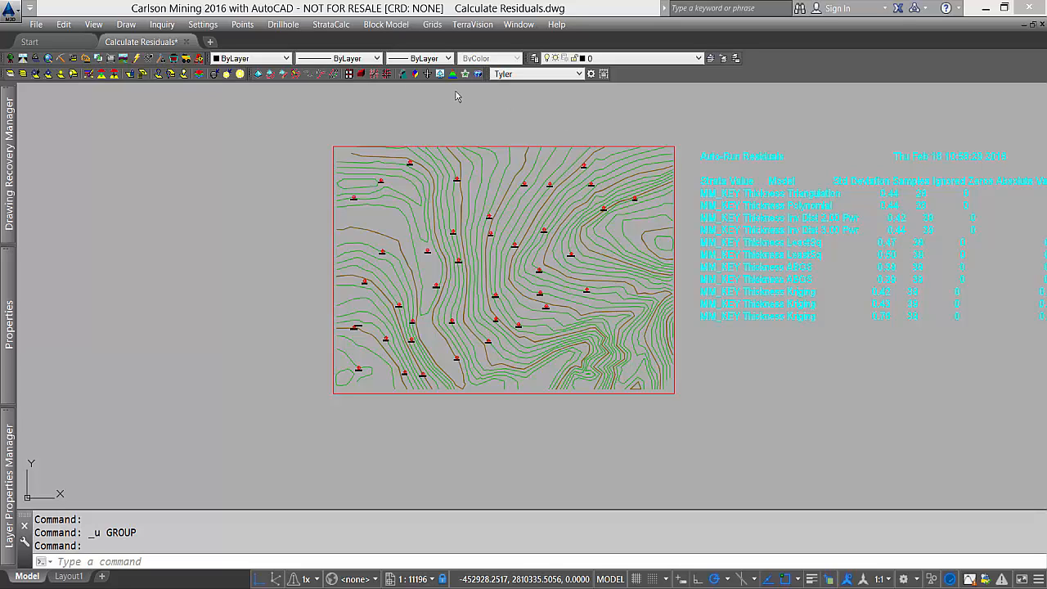
Step: Start Auto-Run Residuals on all drillholes inside the red map boundary
{"action": "left_click", "coordinate": [323, 25]}
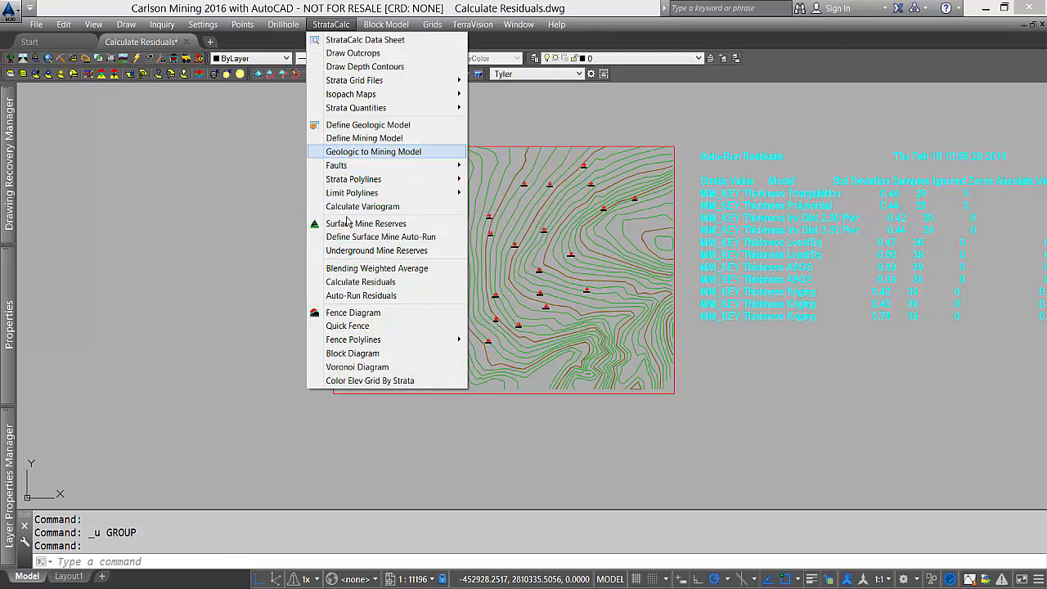
{"action": "left_click", "coordinate": [353, 299]}
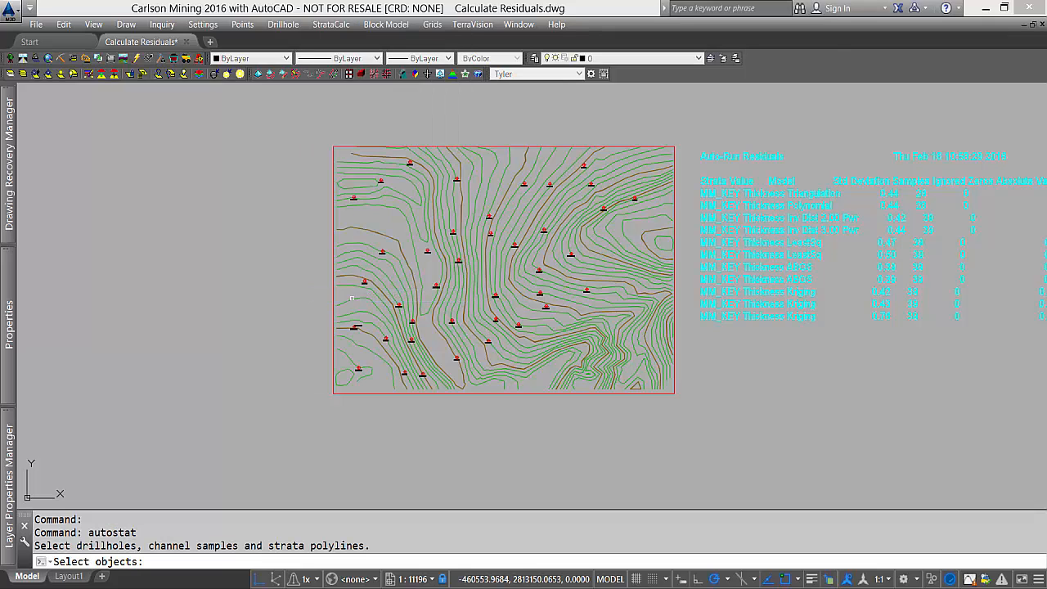
{"action": "left_click", "coordinate": [312, 126]}
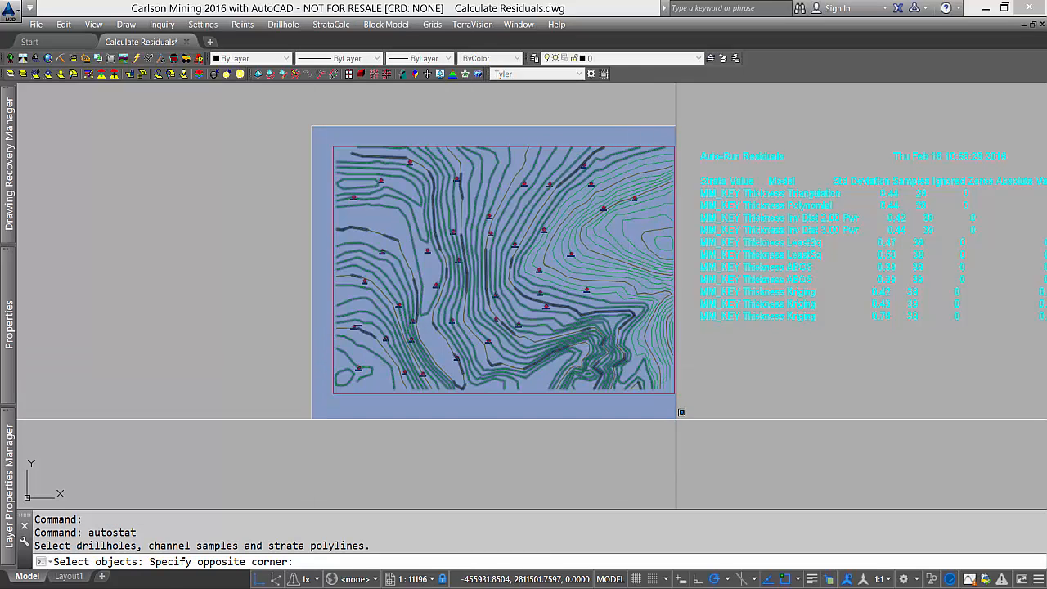
{"action": "left_click", "coordinate": [679, 415]}
{"action": "key", "text": "Return"}
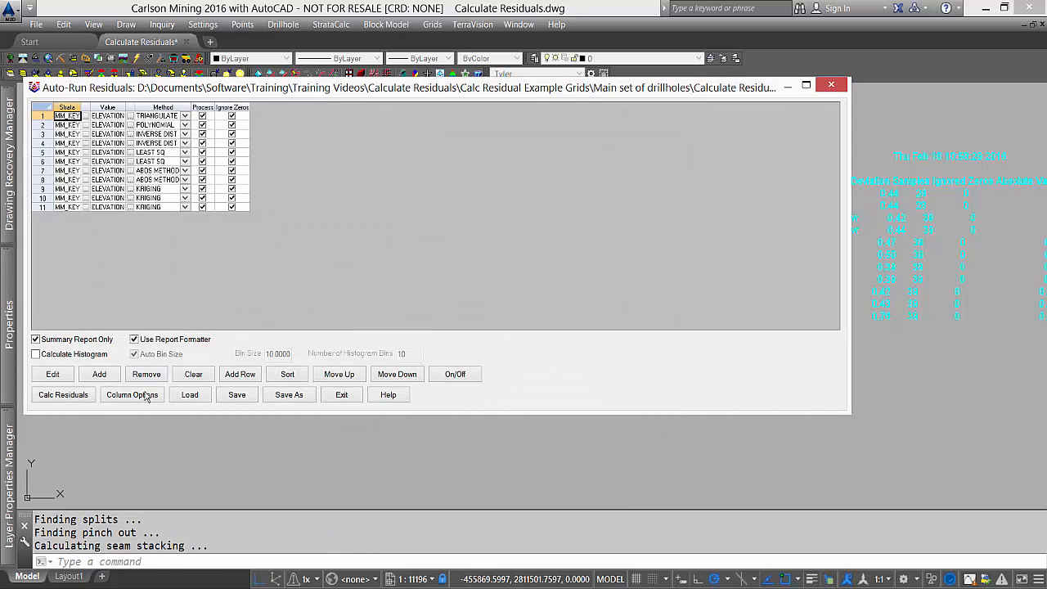
Step: Clear the run list without saving it and load the definition file Calculate Residuals Autorun - Elevation.res
{"action": "left_click", "coordinate": [187, 378]}
{"action": "left_click", "coordinate": [392, 259]}
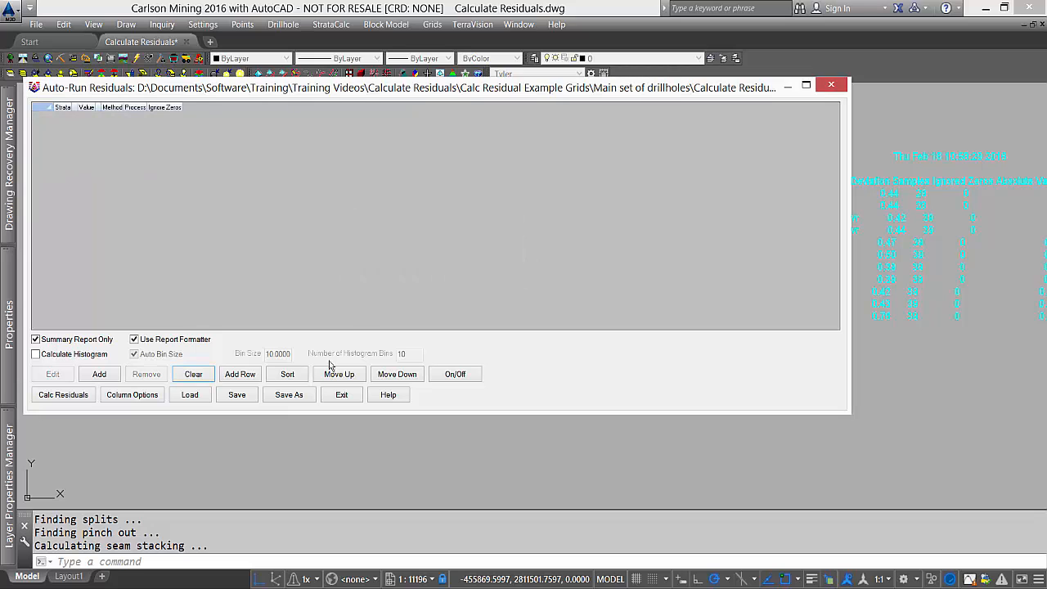
{"action": "left_click", "coordinate": [190, 395]}
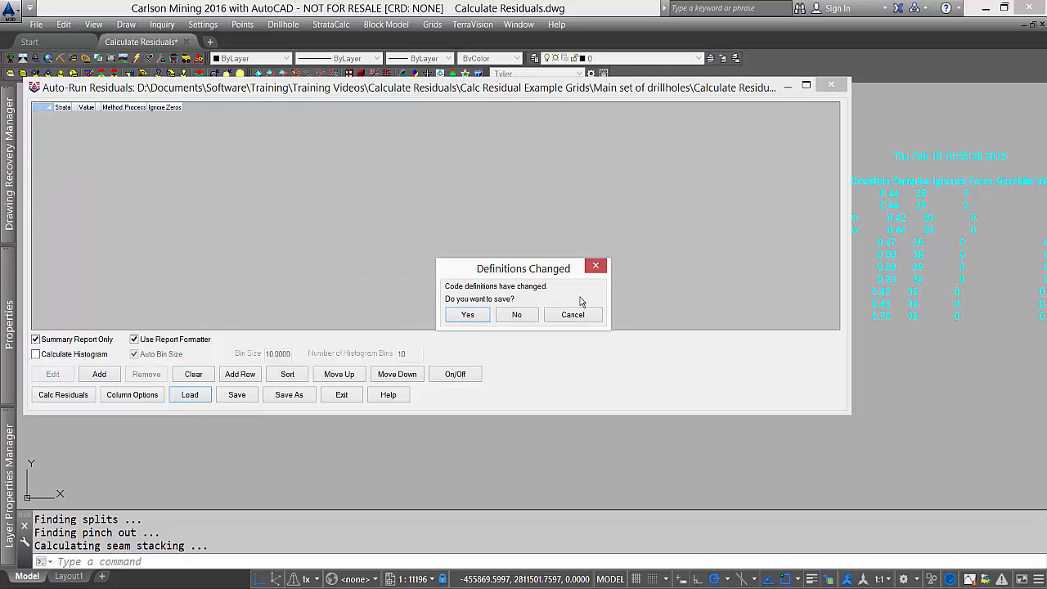
{"action": "left_click", "coordinate": [516, 315]}
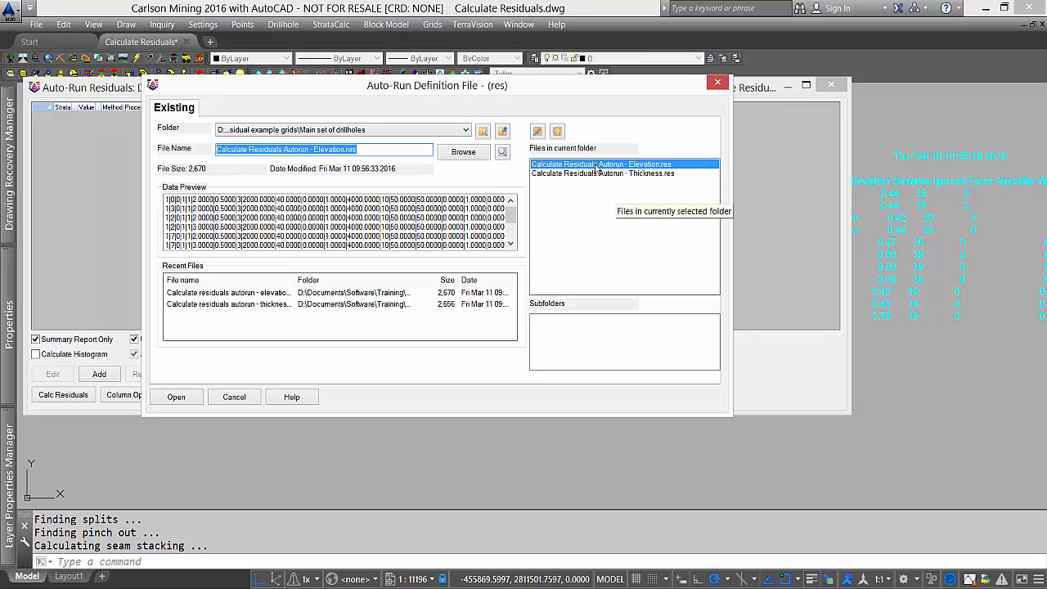
{"action": "double_click", "coordinate": [645, 164]}
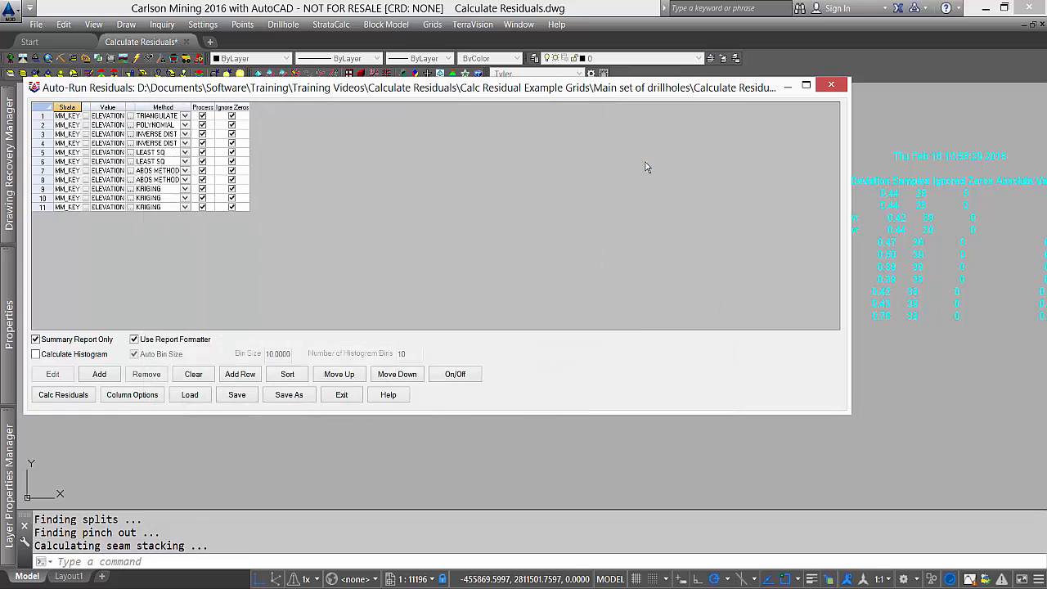
Step: Calculate the MM_KEY elevation residuals and replace Std Deviation with Samples and Absolute Value Residual Average in the STATS report fields
{"action": "left_click", "coordinate": [65, 396]}
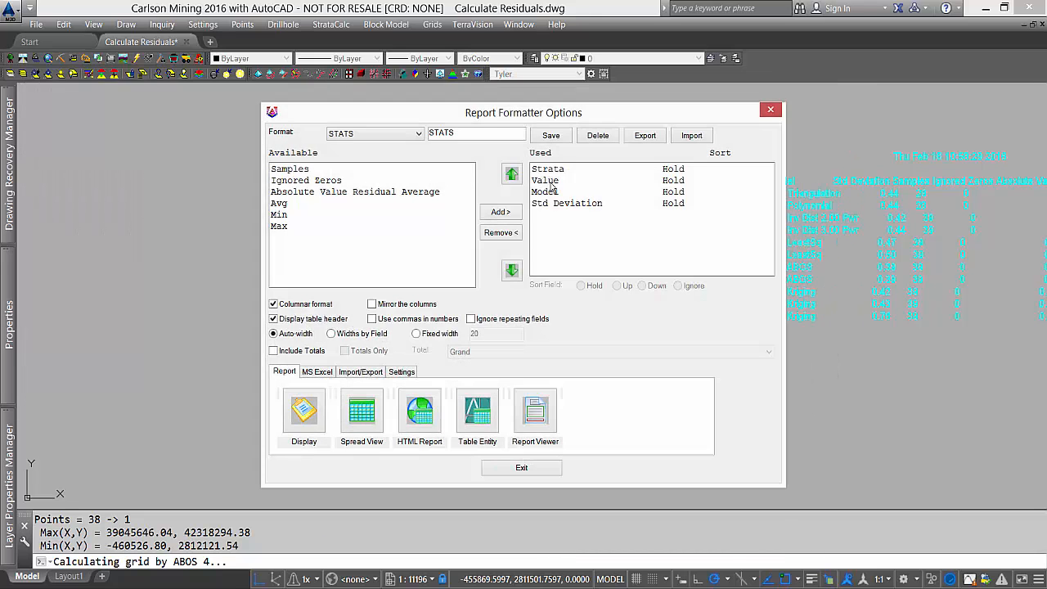
{"action": "double_click", "coordinate": [562, 204]}
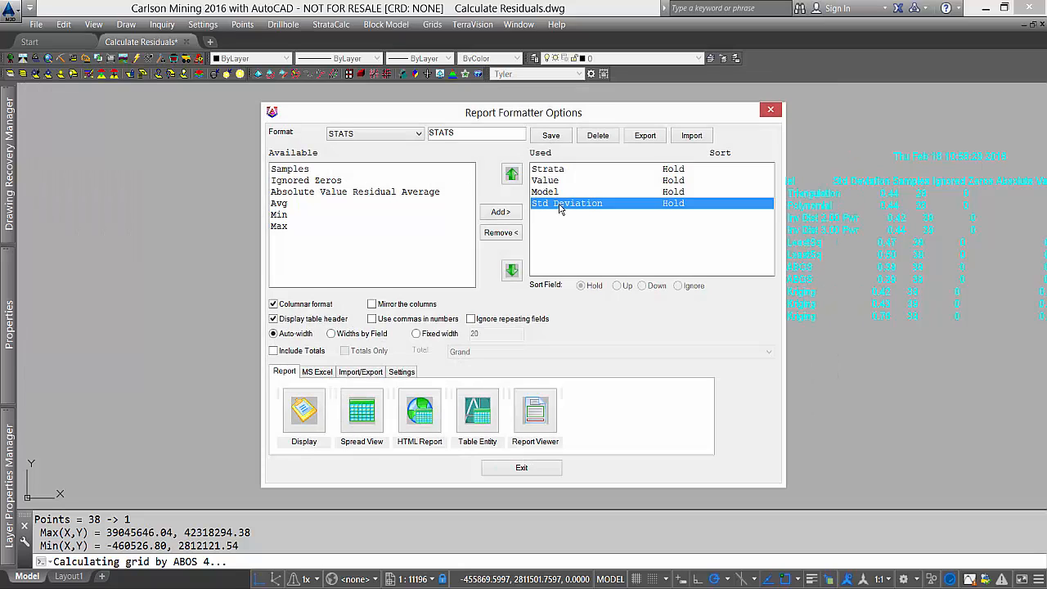
{"action": "left_click", "coordinate": [299, 173]}
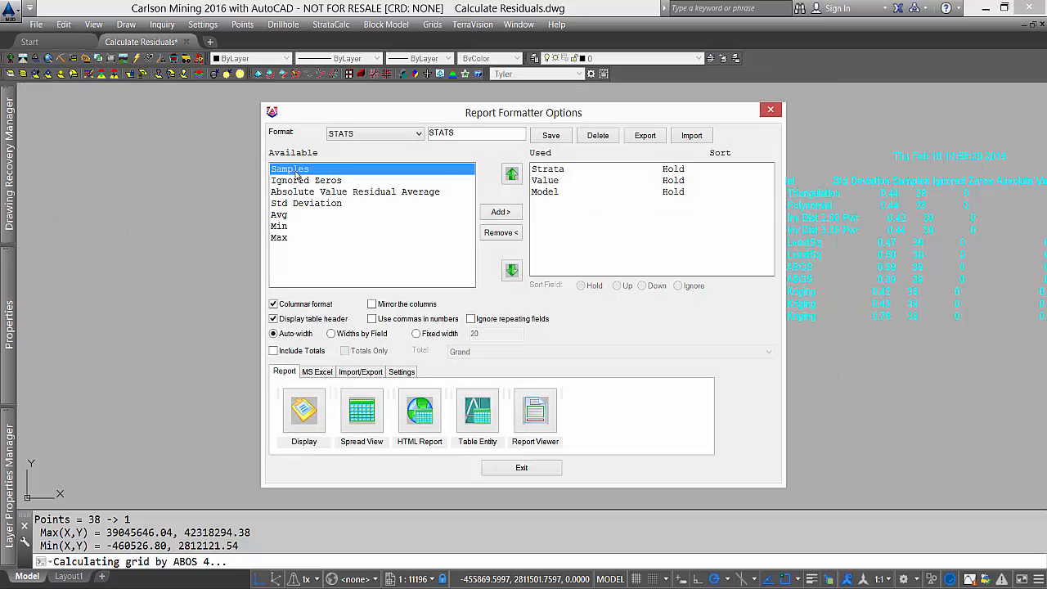
{"action": "double_click", "coordinate": [299, 173]}
{"action": "double_click", "coordinate": [365, 183]}
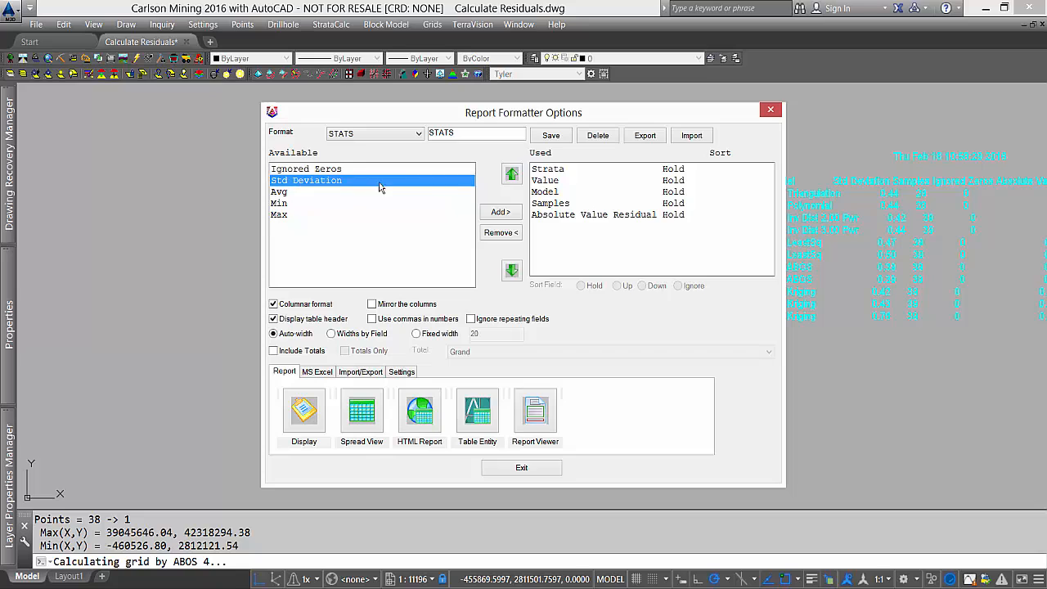
Step: Display the elevation residuals report, compare the Absolute Value Residual Average of the modeling methods, and close the report and residuals setup
{"action": "left_click", "coordinate": [315, 418]}
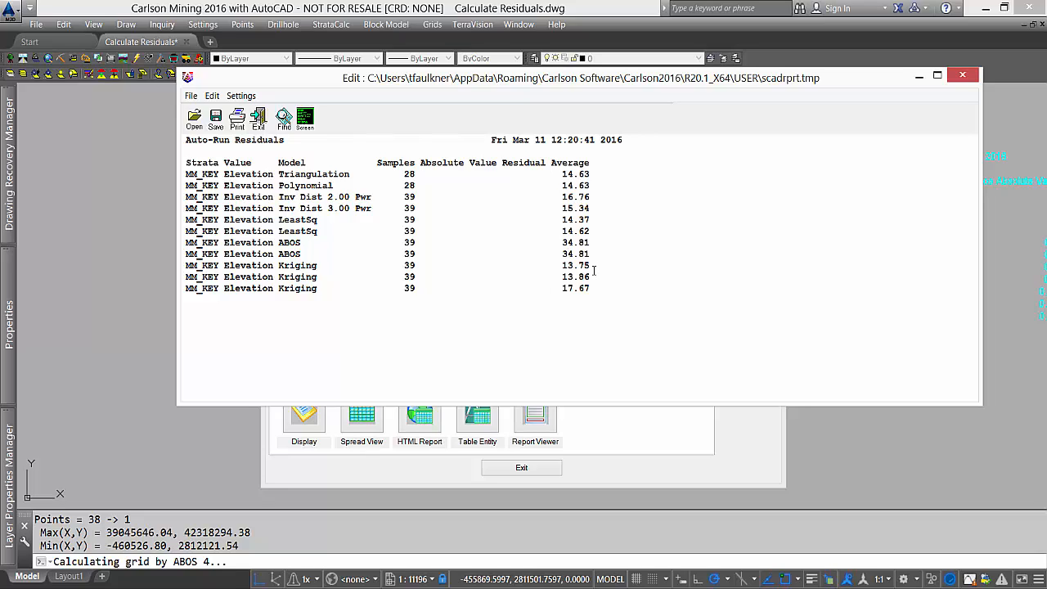
{"action": "left_click", "coordinate": [259, 279]}
{"action": "left_click", "coordinate": [962, 75]}
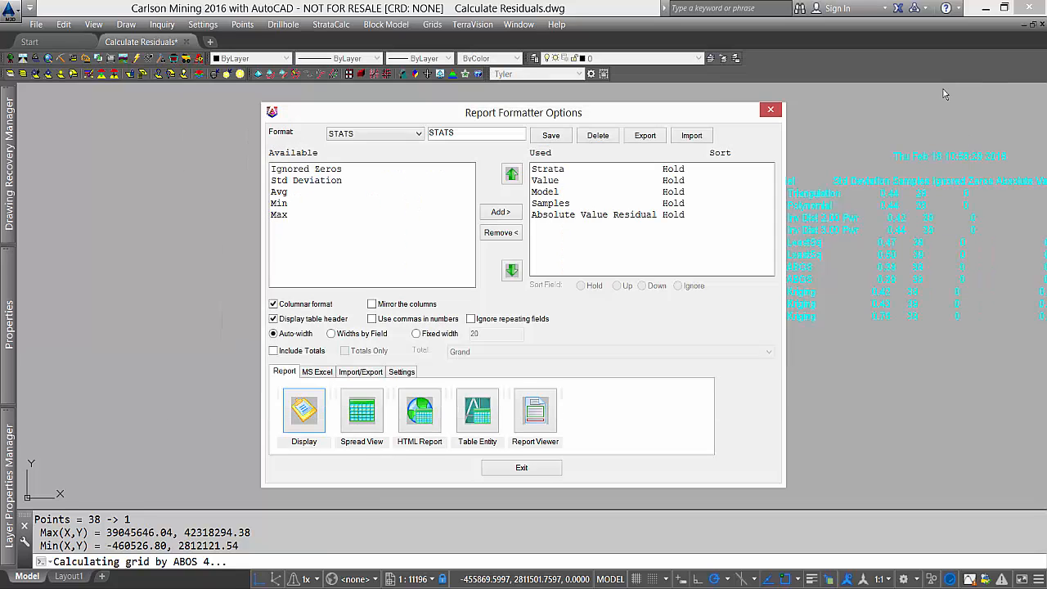
{"action": "left_click", "coordinate": [771, 109]}
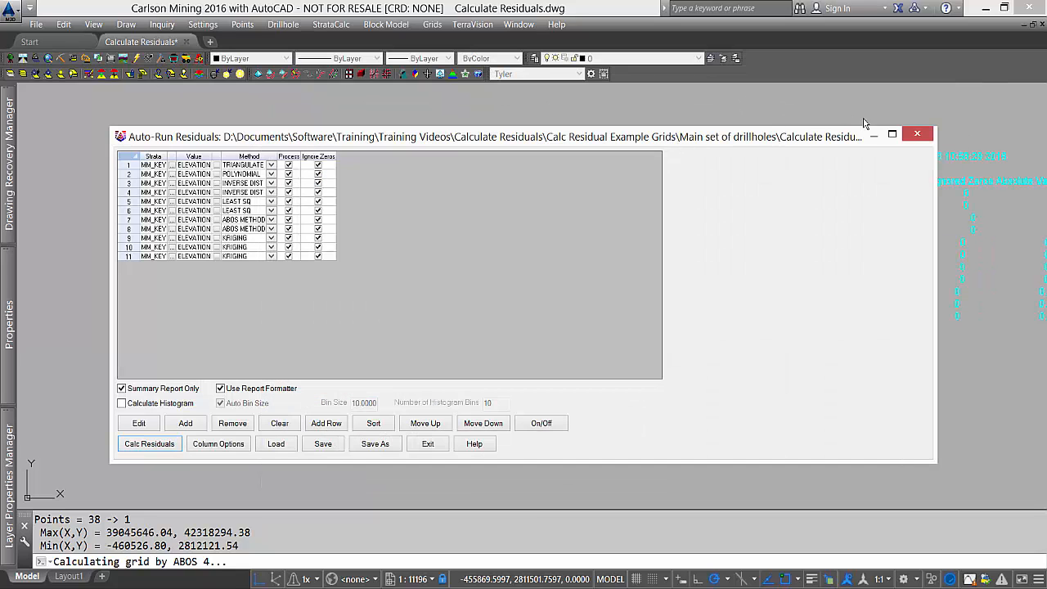
{"action": "left_click", "coordinate": [909, 132]}
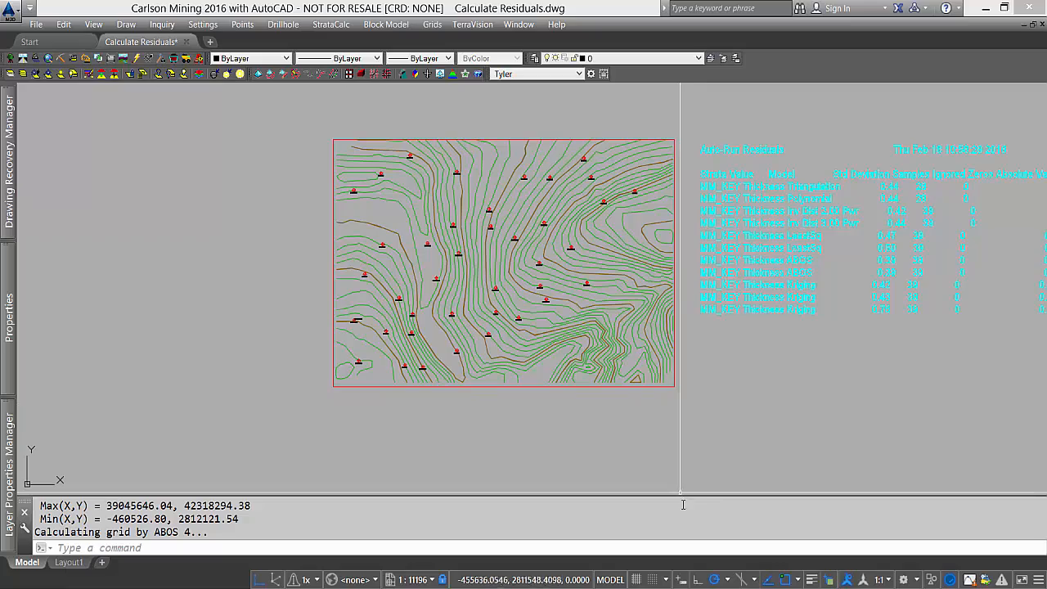
Step: Examine the contour maps of the modeling methods below the main drillhole map, from Triangulation to Inverse Distance
{"action": "middle_click_drag", "start_coordinate": [671, 421], "coordinate": [635, 237]}
{"action": "middle_click_drag", "start_coordinate": [624, 427], "coordinate": [617, 253]}
{"action": "scroll", "coordinate": [578, 218], "scroll_direction": "down", "scroll_amount": 3}
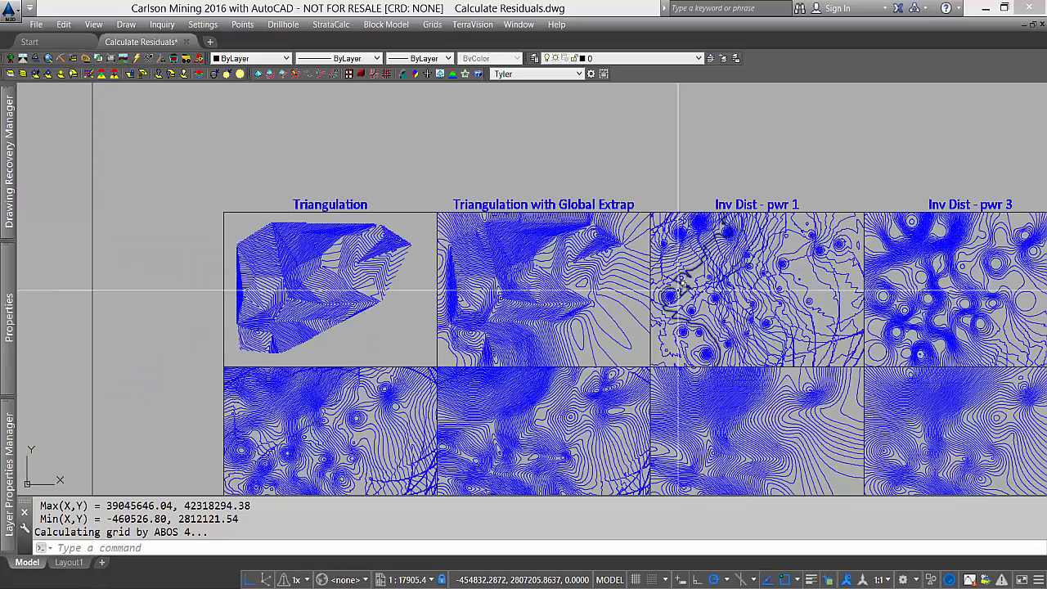